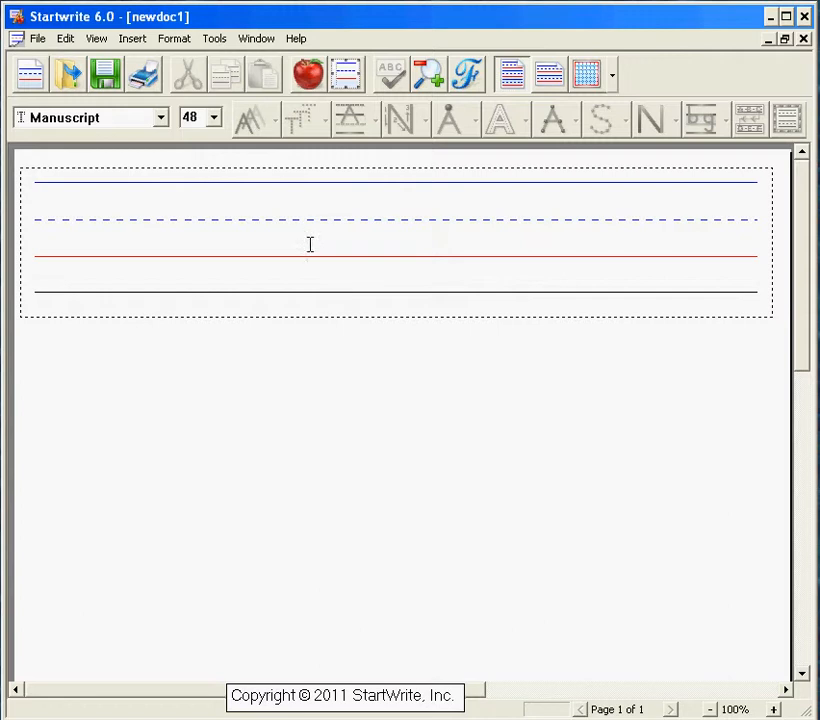
Step: Select the empty text box and switch its letter guidelines off and back on
{"action": "left_click", "coordinate": [307, 235]}
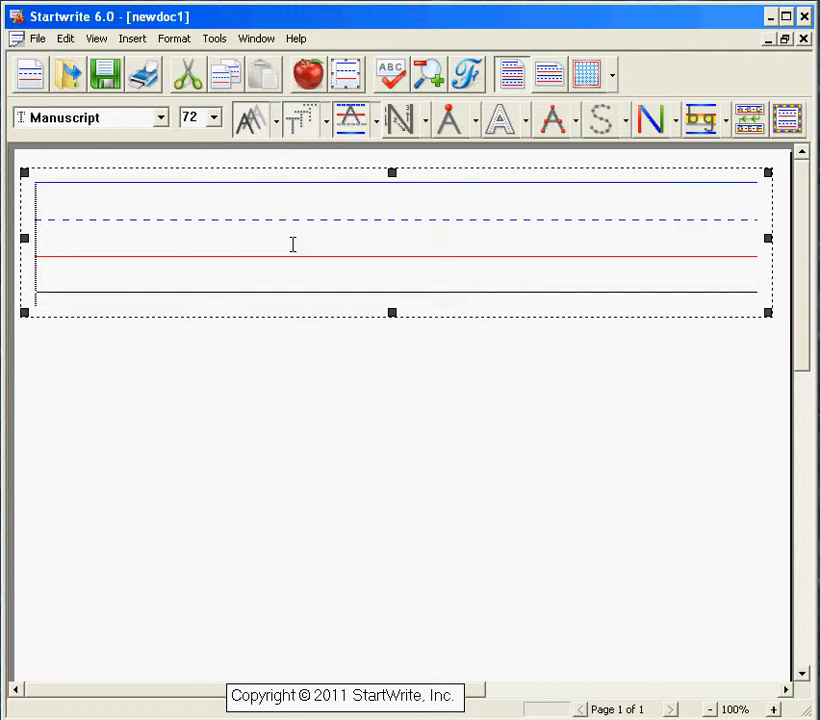
{"action": "left_click", "coordinate": [351, 123]}
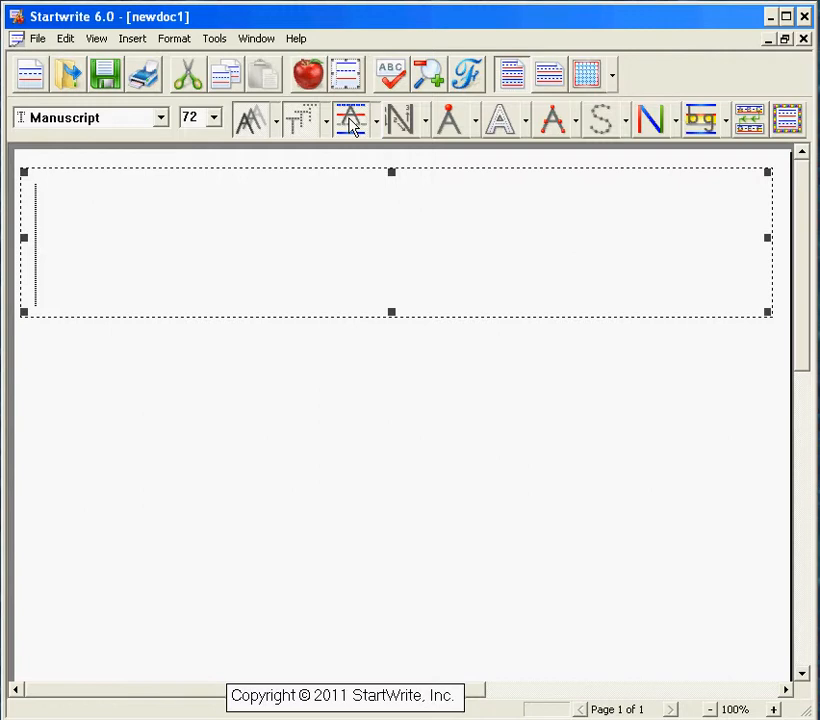
{"action": "left_click", "coordinate": [352, 124]}
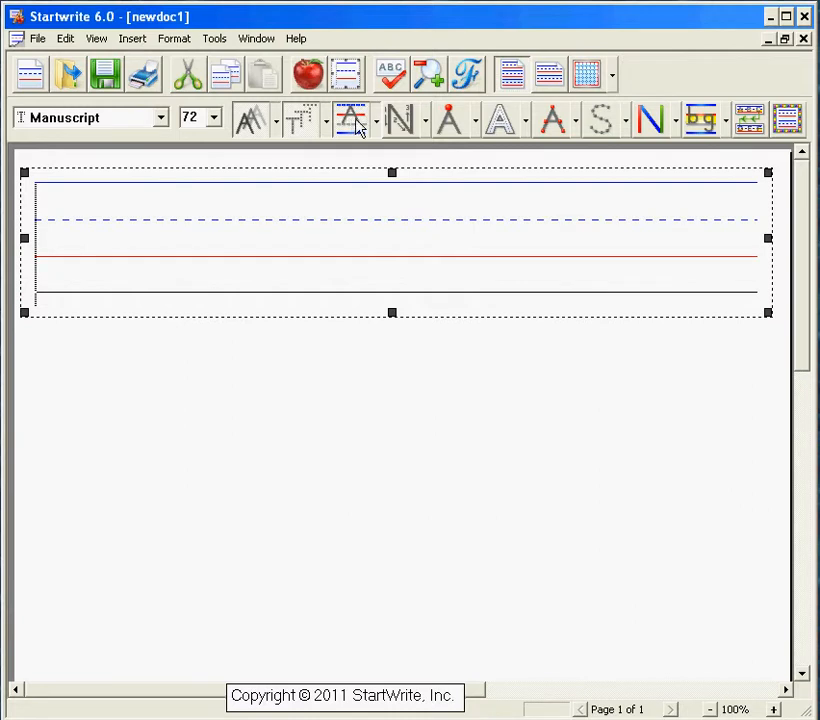
Step: Open the guideline style settings and set the top line's type to Dashed
{"action": "left_click", "coordinate": [377, 121]}
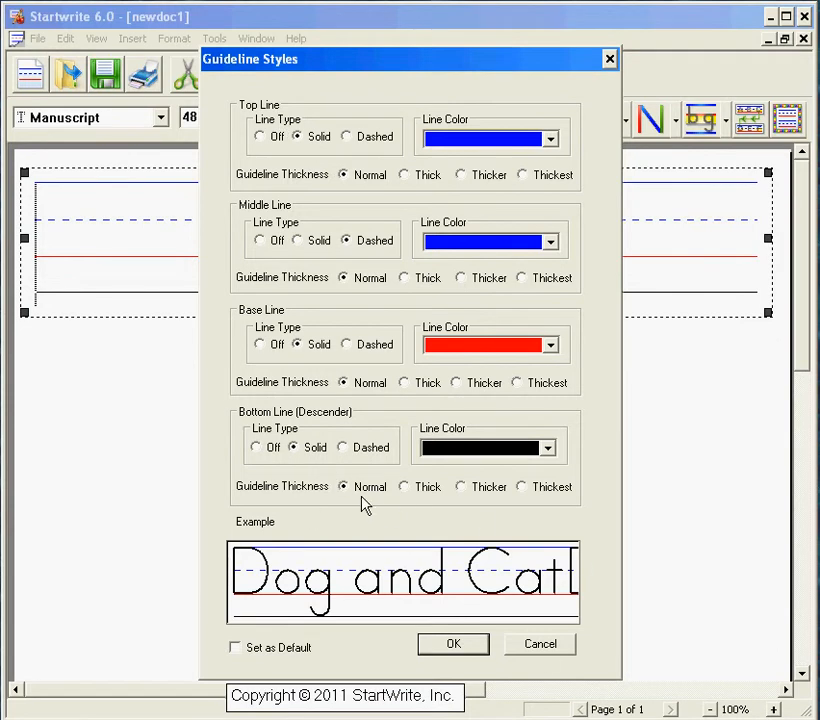
{"action": "left_click", "coordinate": [260, 137]}
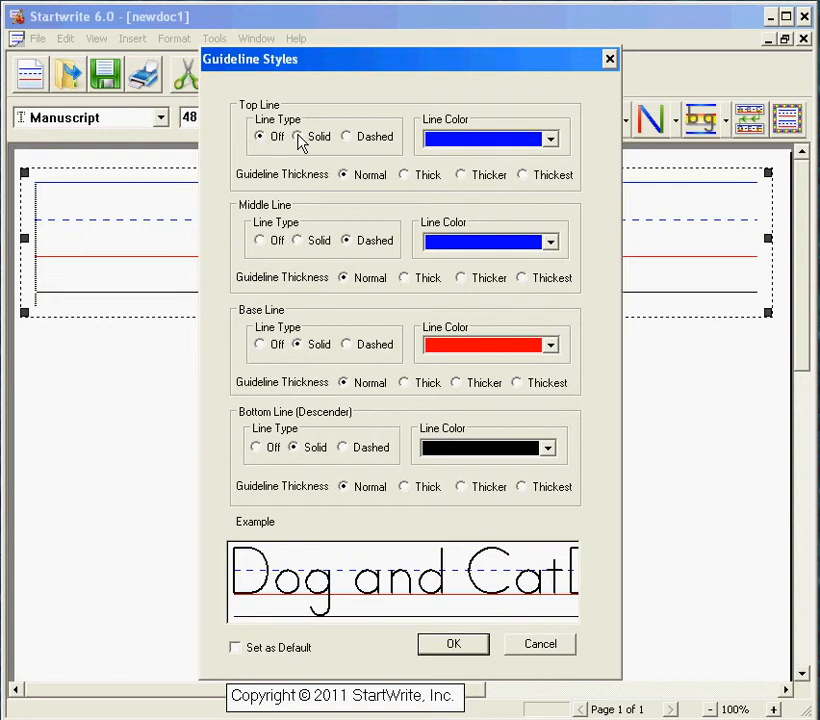
{"action": "left_click", "coordinate": [298, 137]}
{"action": "left_click", "coordinate": [346, 137]}
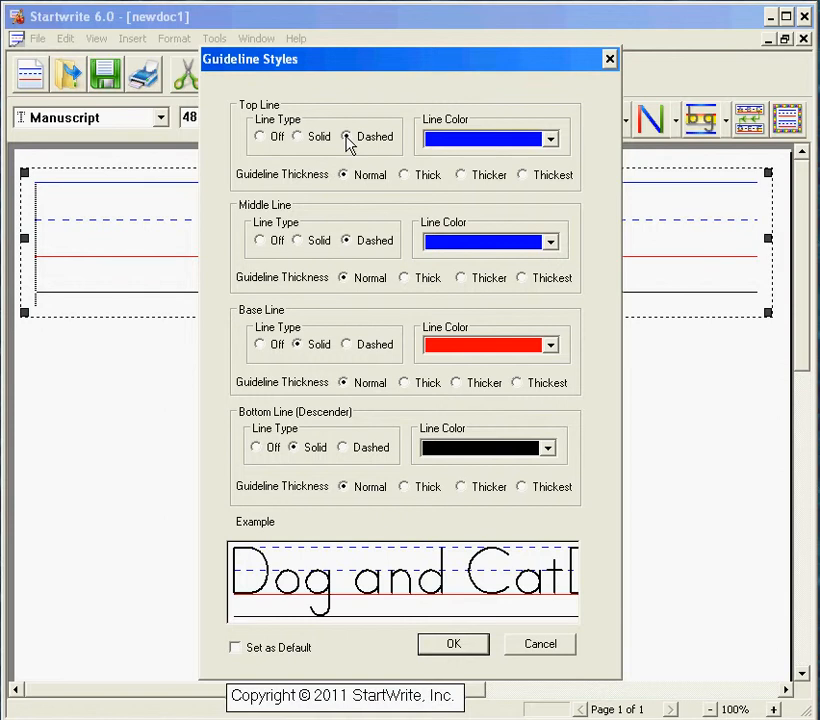
Step: Color the top guideline dark green and set its thickness to Thickest
{"action": "left_click", "coordinate": [550, 139]}
{"action": "left_click", "coordinate": [491, 194]}
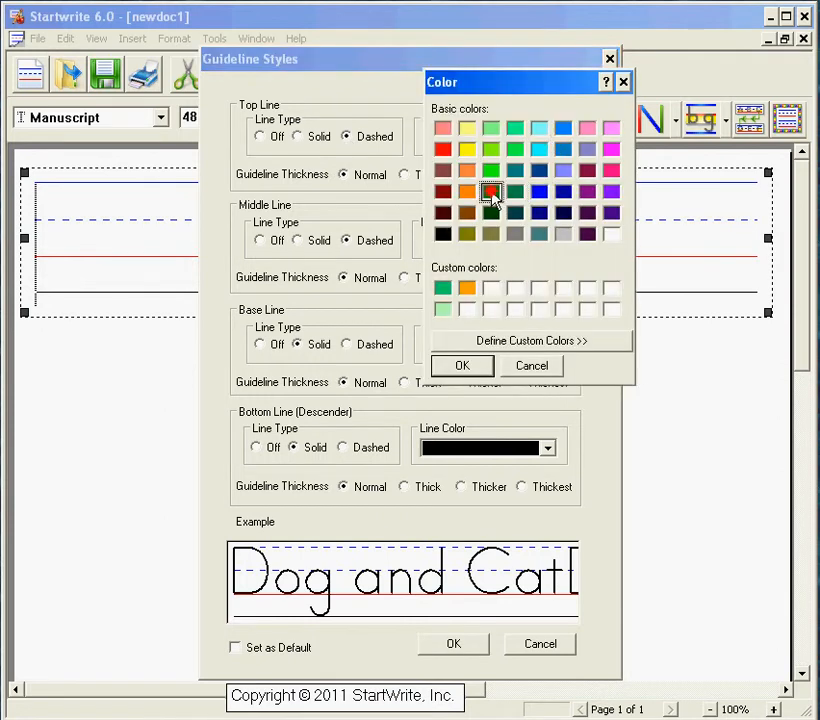
{"action": "left_click", "coordinate": [456, 362]}
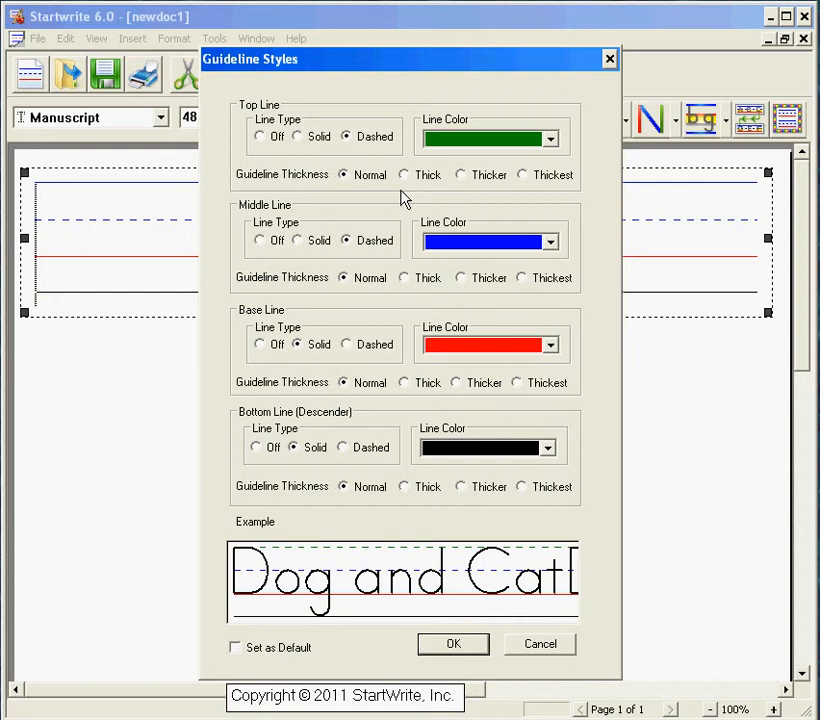
{"action": "left_click", "coordinate": [404, 176]}
{"action": "left_click", "coordinate": [461, 176]}
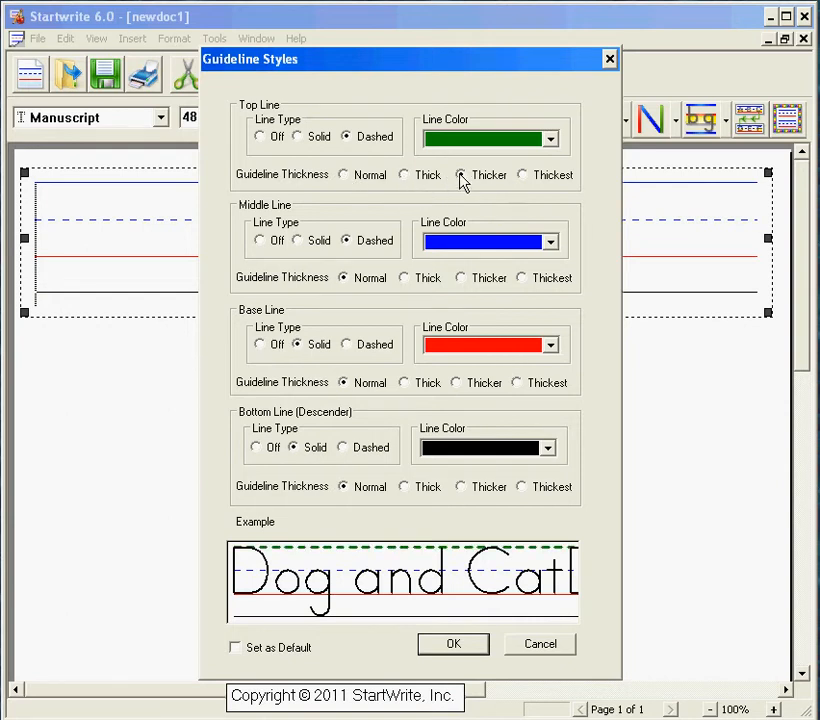
{"action": "left_click", "coordinate": [523, 175]}
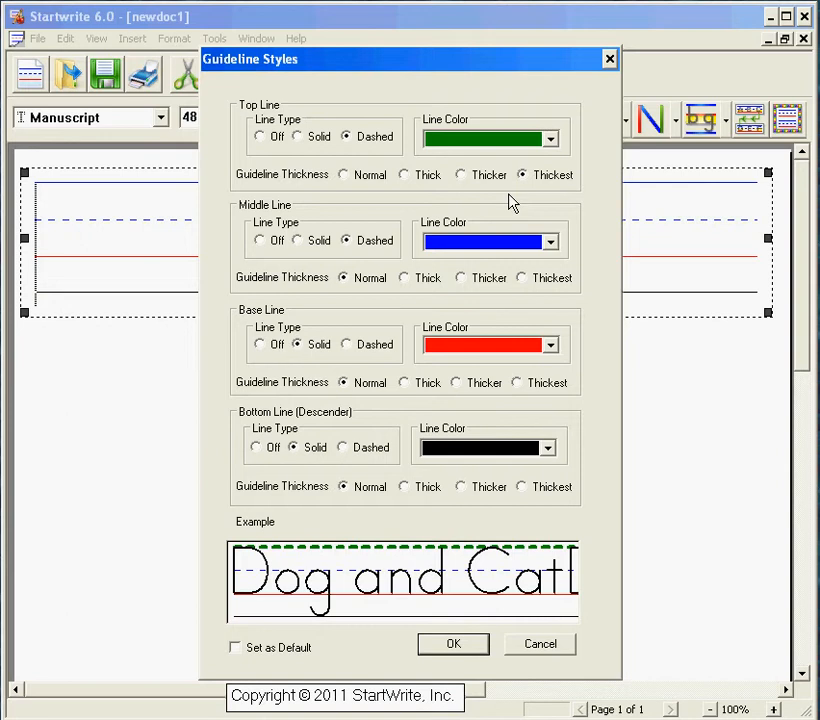
Step: Change the top guideline's color to black and its thickness to Thick
{"action": "left_click", "coordinate": [550, 139]}
{"action": "left_click", "coordinate": [442, 233]}
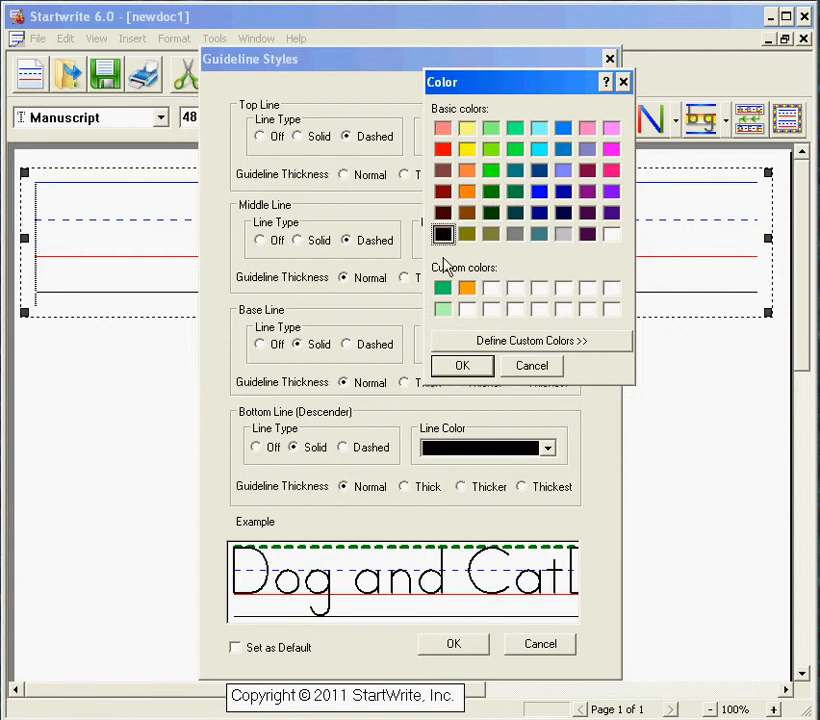
{"action": "left_click", "coordinate": [452, 364]}
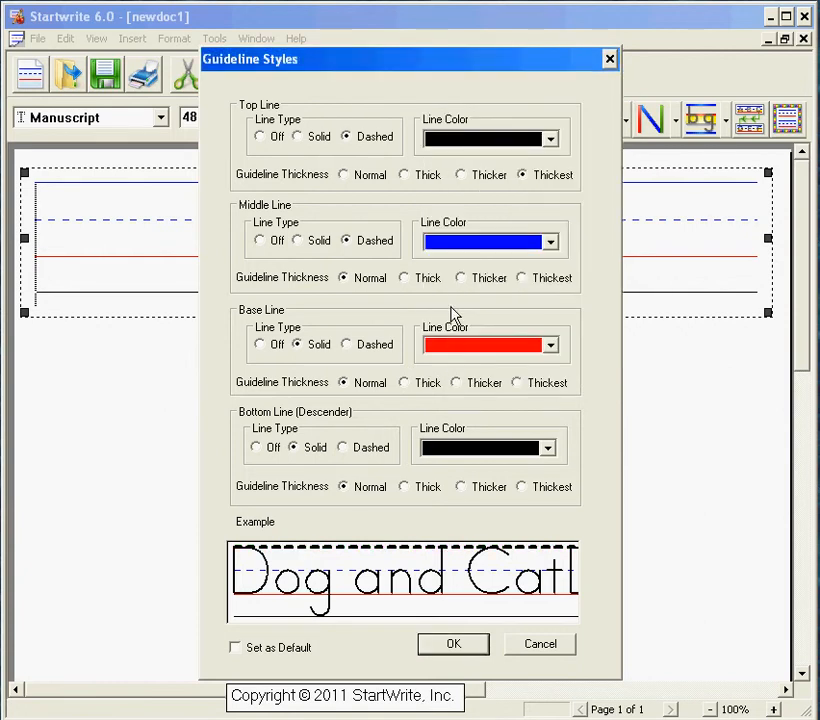
{"action": "left_click", "coordinate": [404, 175]}
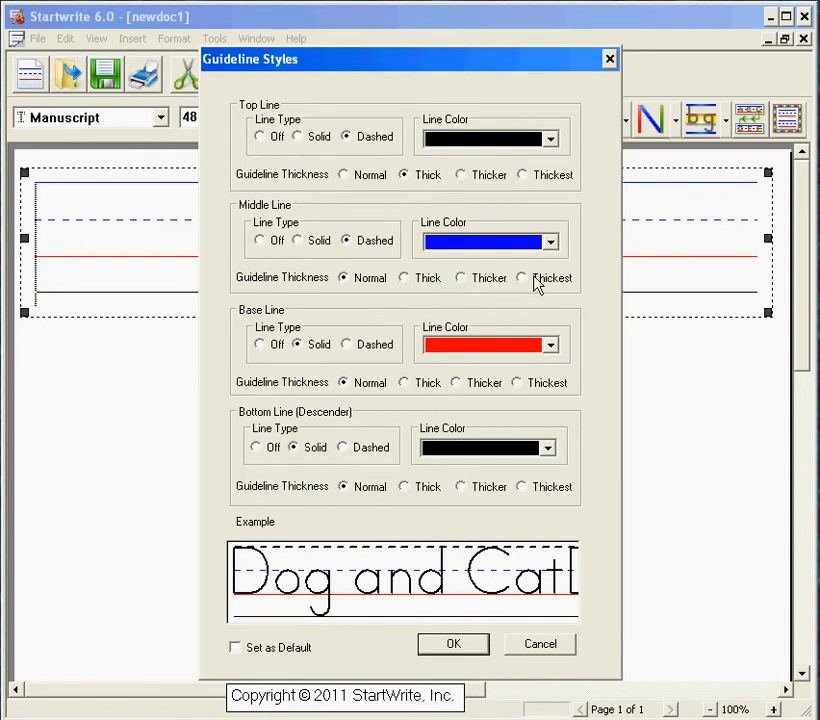
Step: Set the middle guideline's color to red
{"action": "left_click", "coordinate": [551, 245]}
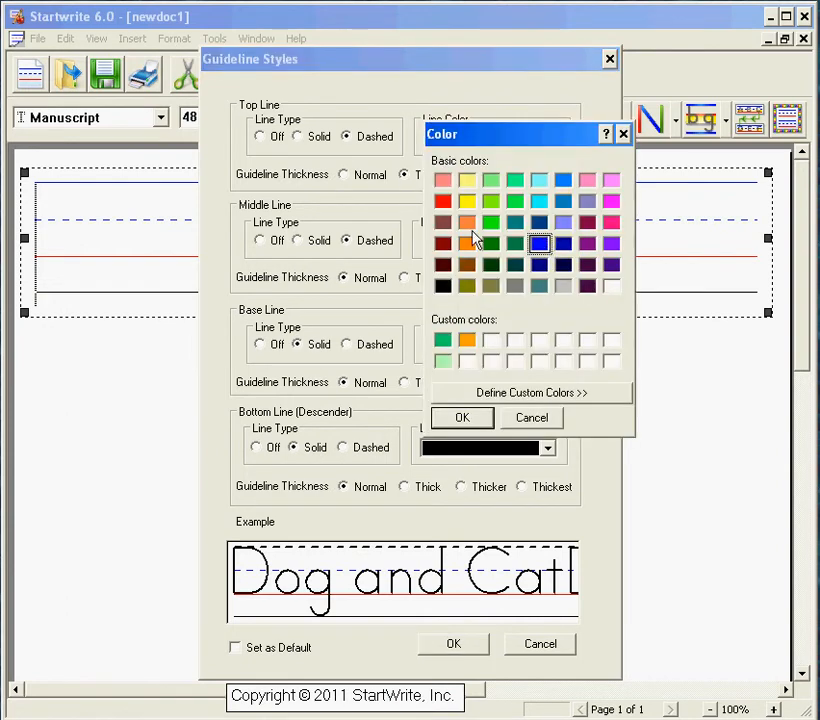
{"action": "left_click", "coordinate": [442, 201]}
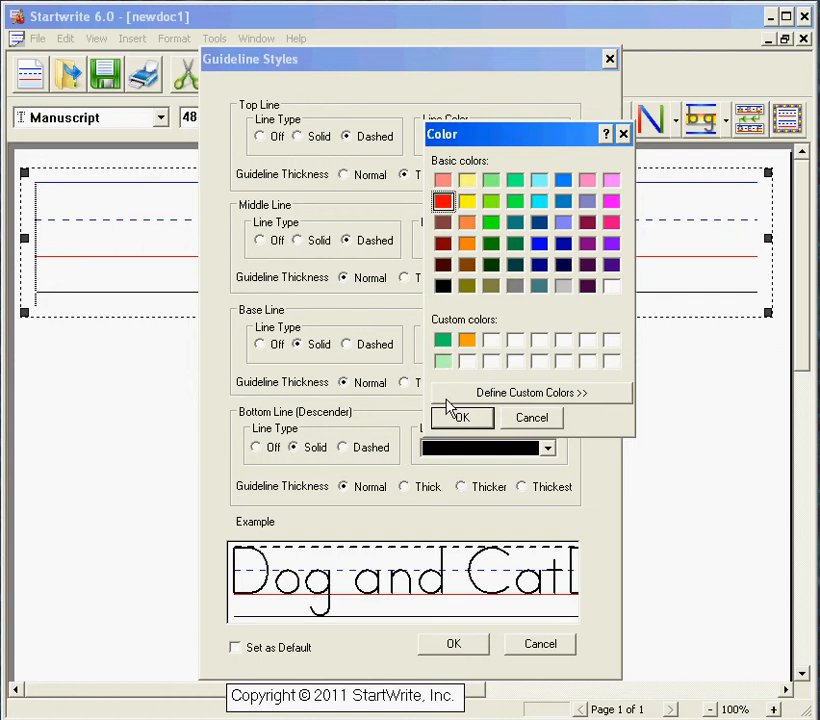
{"action": "left_click", "coordinate": [455, 418]}
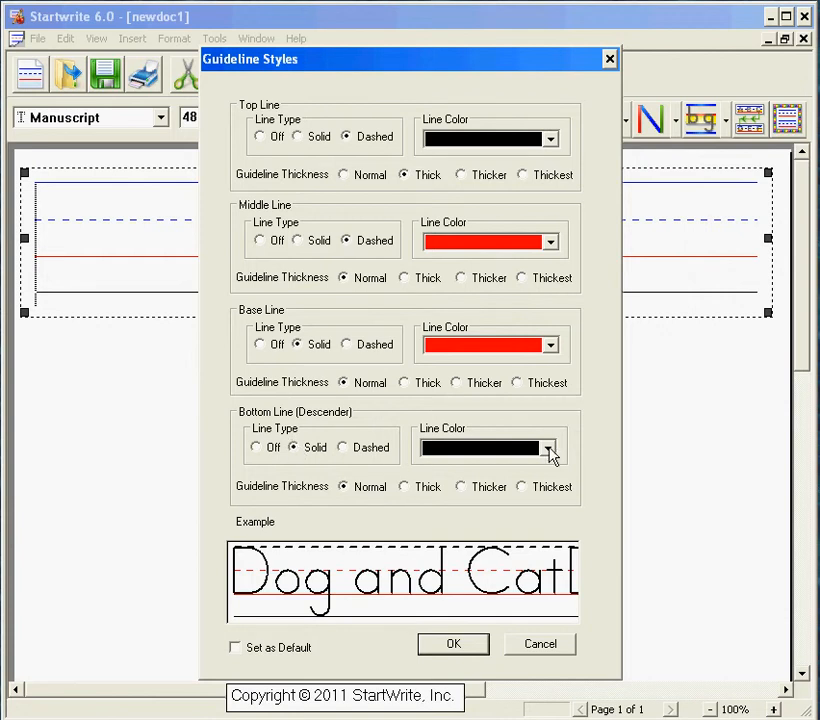
Step: Set the bottom descender line's thickness to Thick and apply the guideline styles without making them the default
{"action": "left_click", "coordinate": [407, 486]}
{"action": "left_click", "coordinate": [447, 646]}
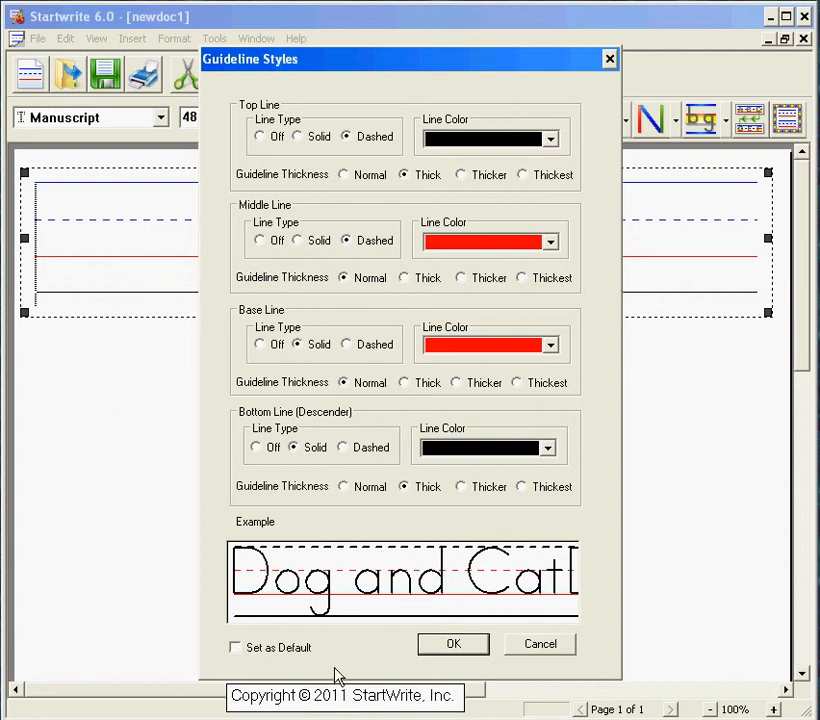
{"action": "left_click", "coordinate": [235, 648]}
{"action": "left_click", "coordinate": [235, 648]}
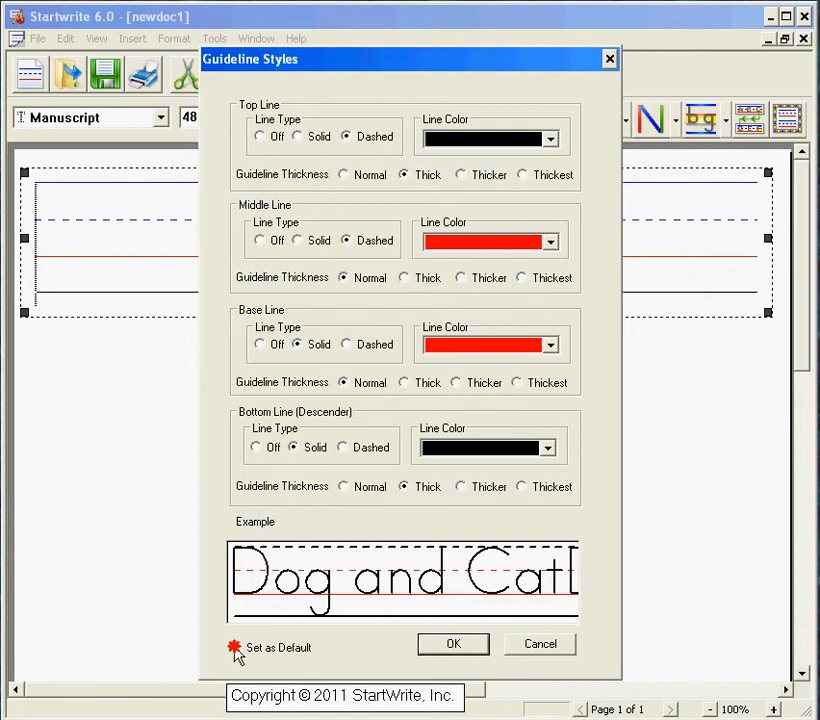
{"action": "left_click", "coordinate": [452, 646]}
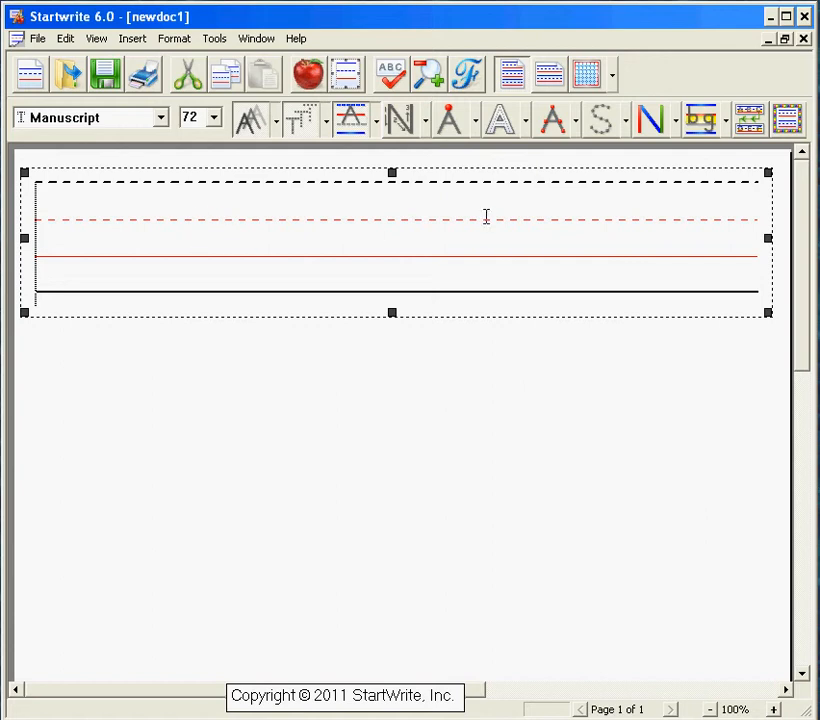
Step: Turn off the top and bottom guidelines of the text box, keeping only the middle and base lines
{"action": "left_click", "coordinate": [370, 120]}
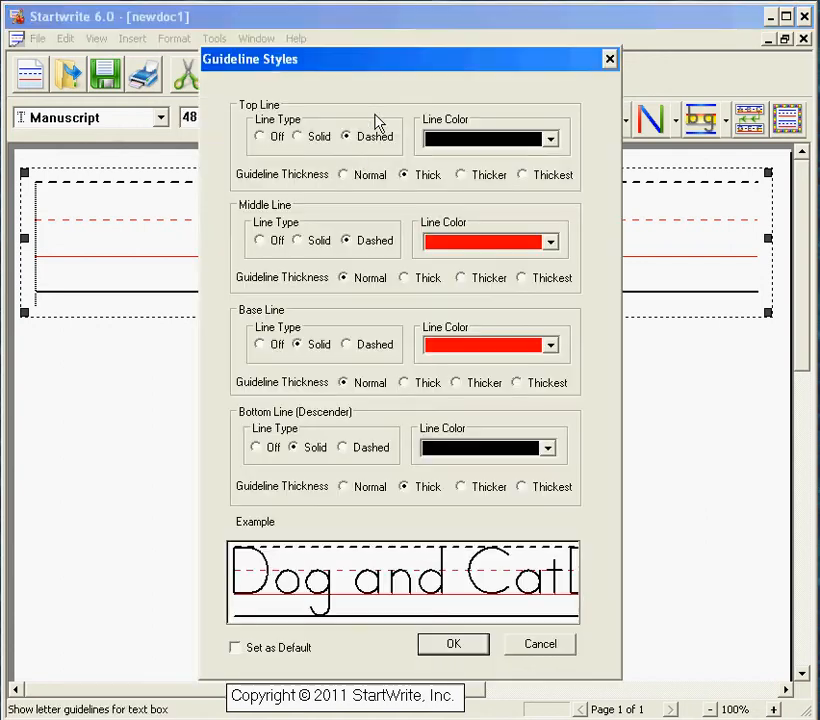
{"action": "left_click", "coordinate": [261, 137]}
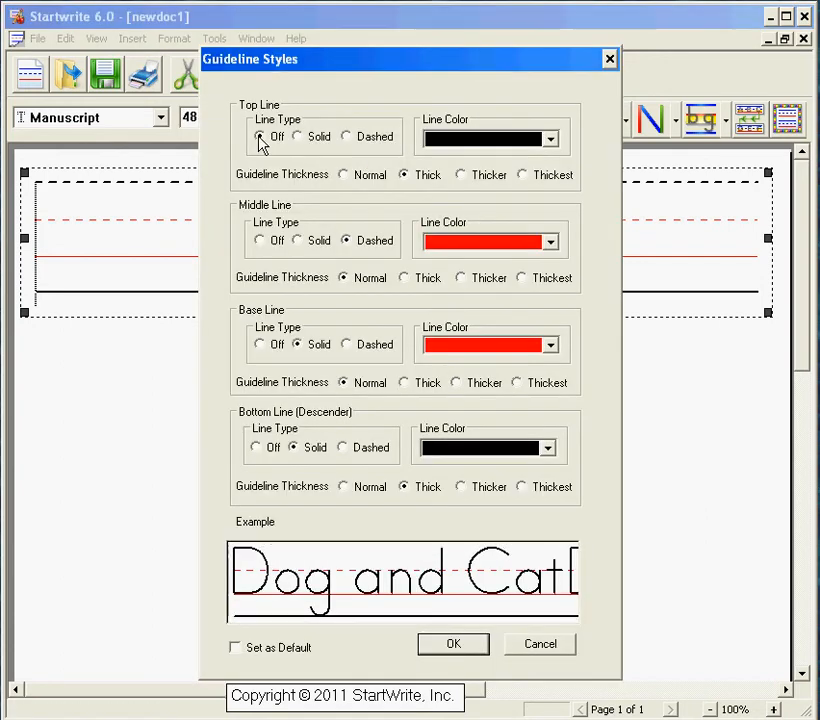
{"action": "left_click", "coordinate": [254, 449]}
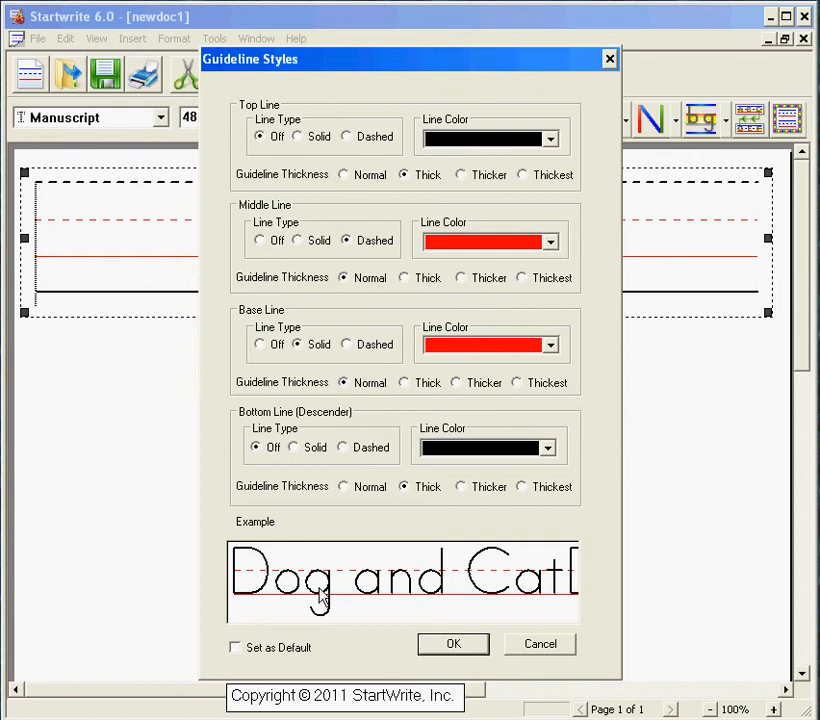
{"action": "left_click", "coordinate": [462, 646]}
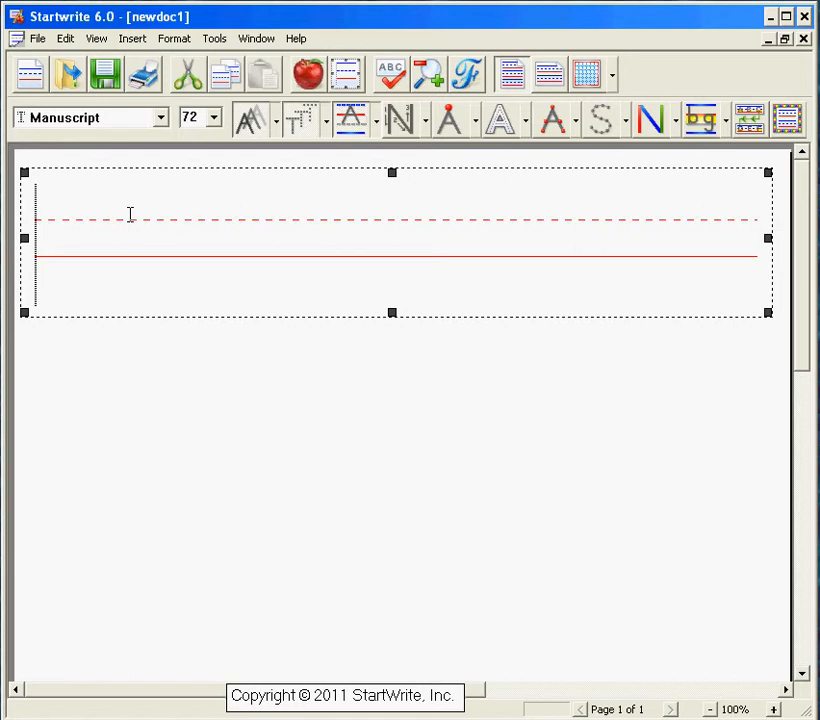
Step: Enter the letters "acemnosrvwxz" in the text box
{"action": "type", "text": "o"}
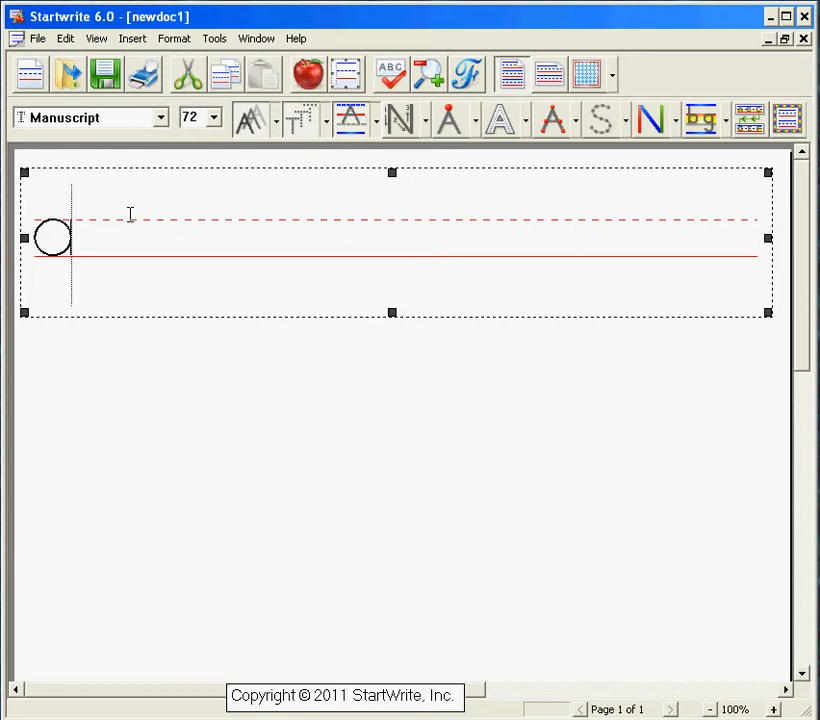
{"action": "type", "text": "ce"}
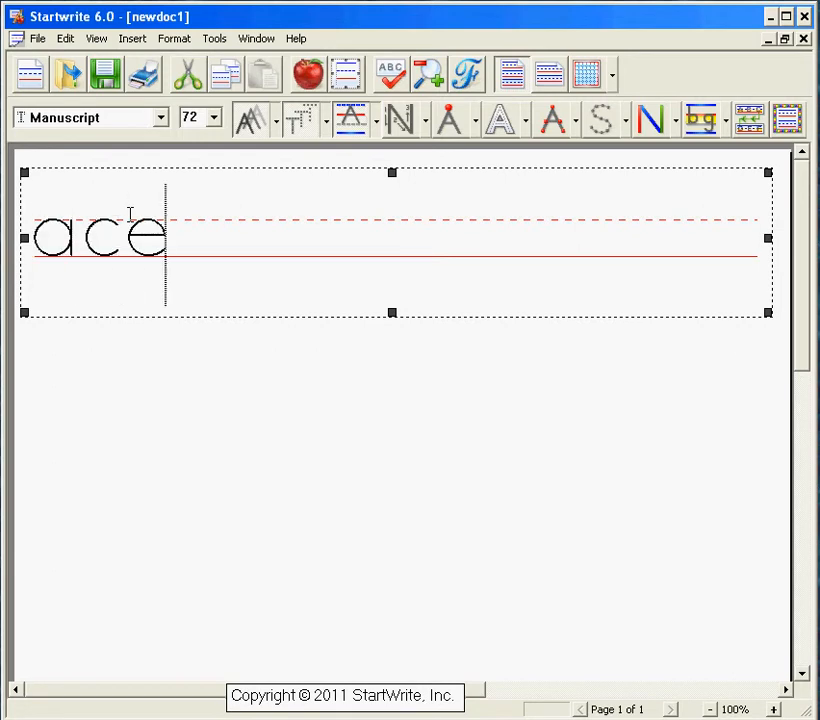
{"action": "type", "text": "m"}
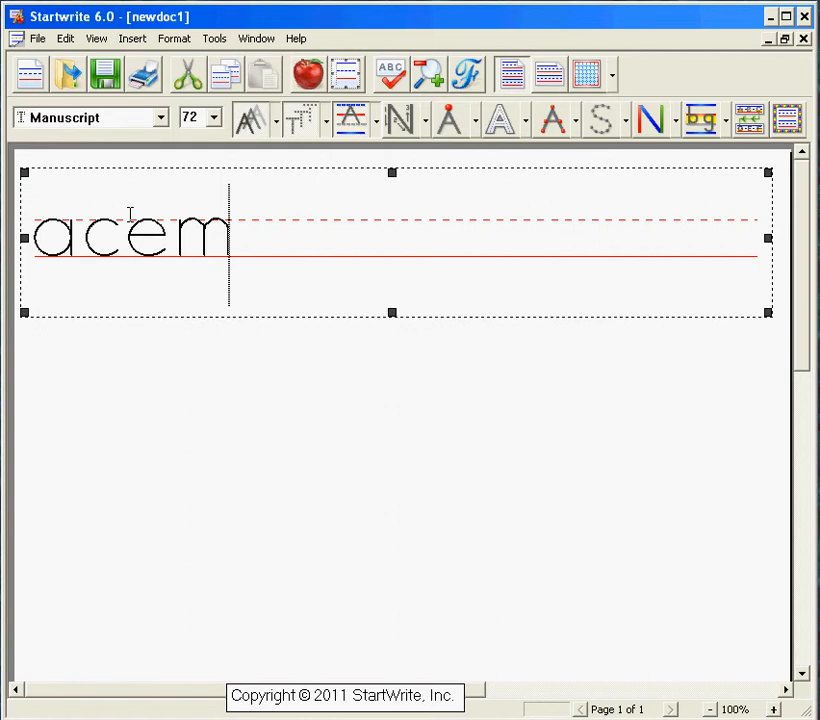
{"action": "type", "text": "n"}
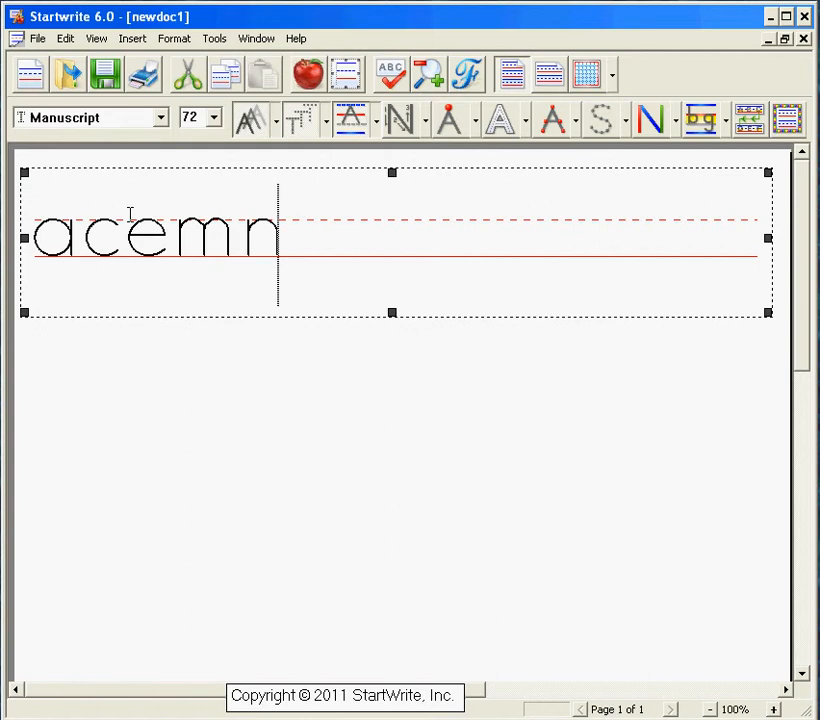
{"action": "type", "text": "osr"}
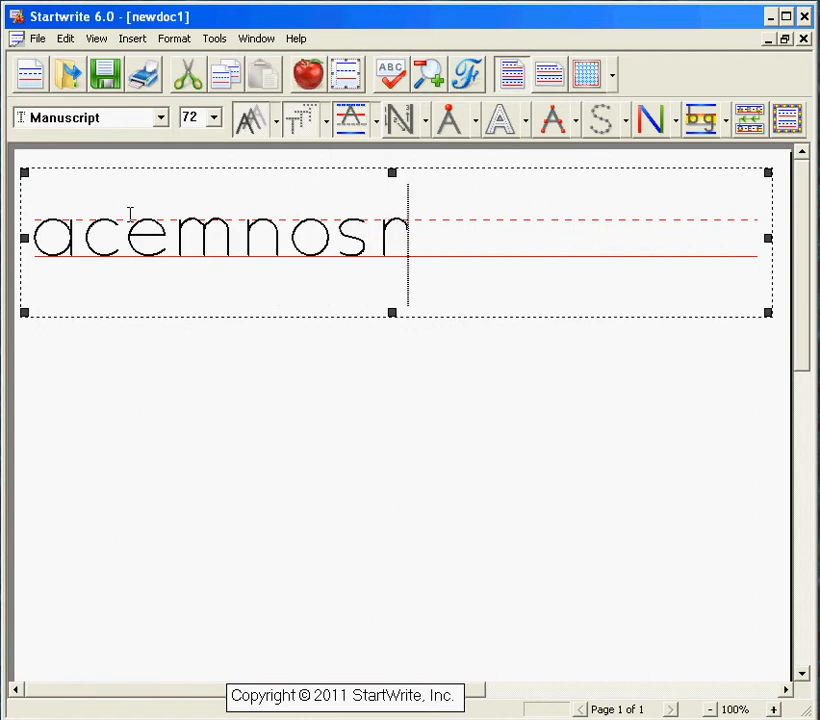
{"action": "type", "text": "v"}
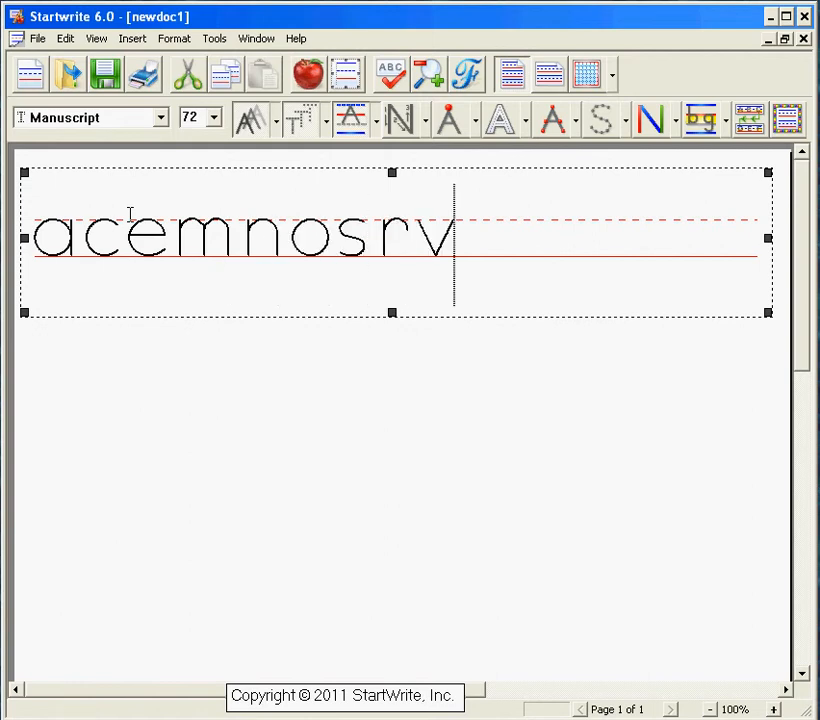
{"action": "type", "text": "wxz"}
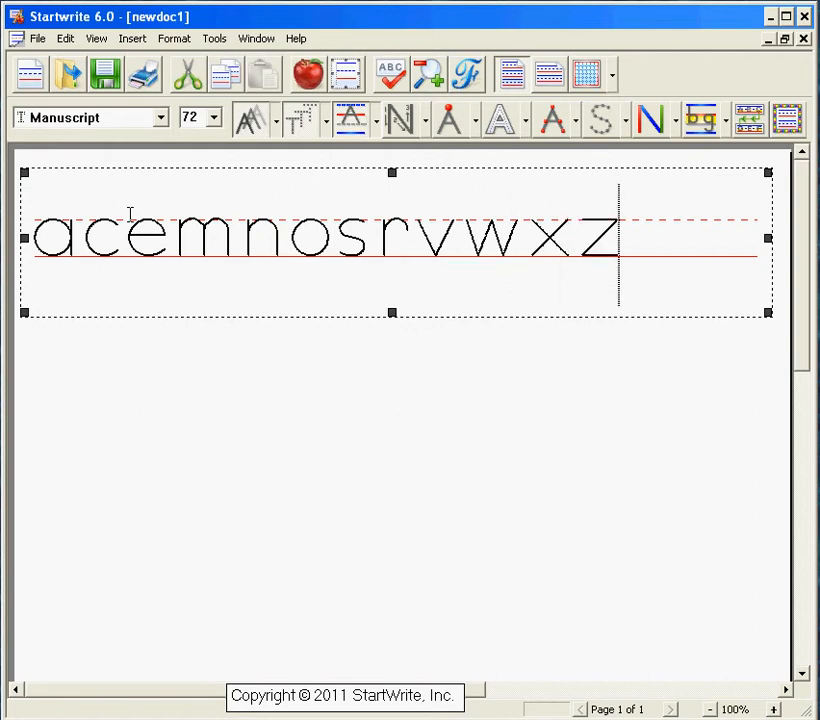
Step: Delete all the letters from the text box
{"action": "key", "text": "BackSpace"}
{"action": "key", "text": "BackSpace"}
{"action": "key", "text": "BackSpace"}
{"action": "key", "text": "BackSpace"}
{"action": "key", "text": "BackSpace"}
{"action": "key", "text": "BackSpace"}
{"action": "key", "text": "BackSpace"}
{"action": "key", "text": "BackSpace"}
{"action": "key", "text": "BackSpace"}
{"action": "key", "text": "BackSpace"}
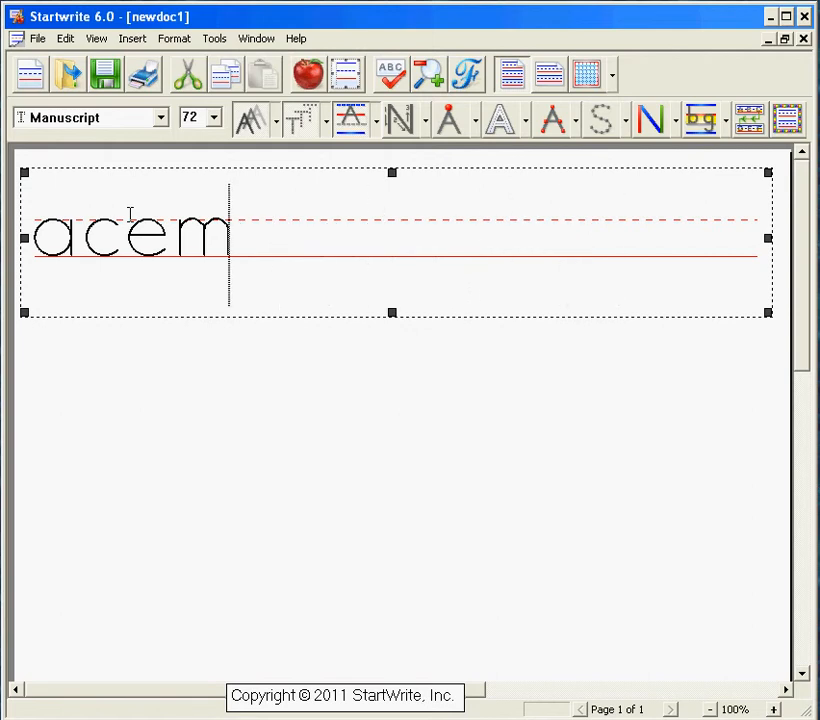
{"action": "key", "text": "BackSpace"}
{"action": "key", "text": "BackSpace"}
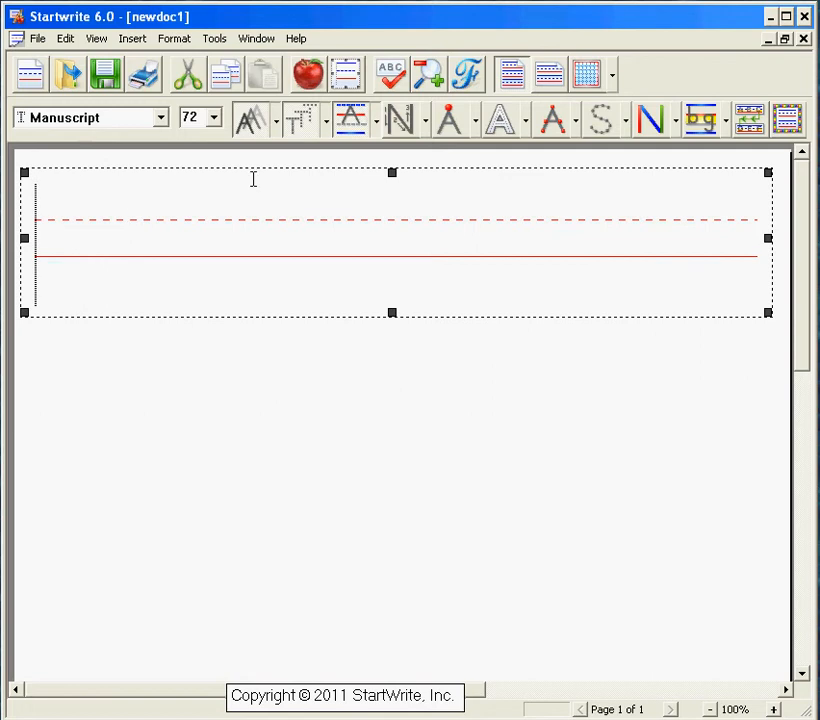
Step: Set the bottom descender line's type back to Solid and apply the guideline styles
{"action": "left_click", "coordinate": [377, 127]}
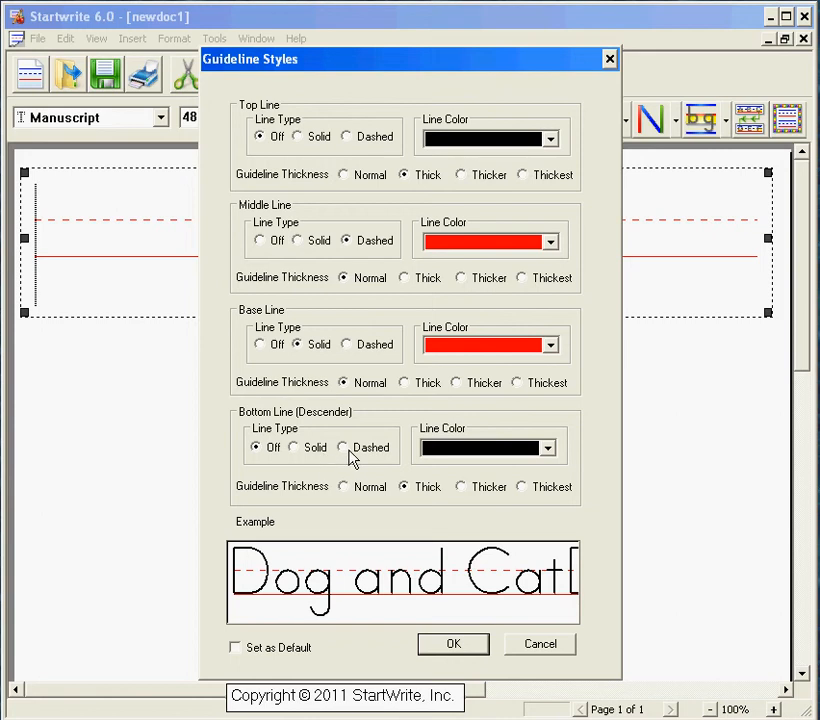
{"action": "left_click", "coordinate": [294, 448]}
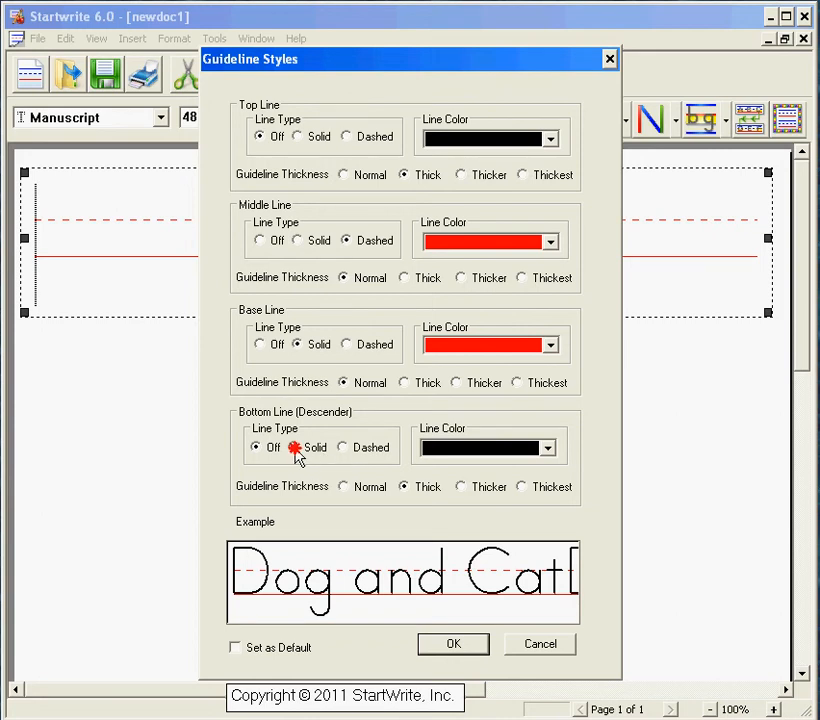
{"action": "left_click", "coordinate": [466, 646]}
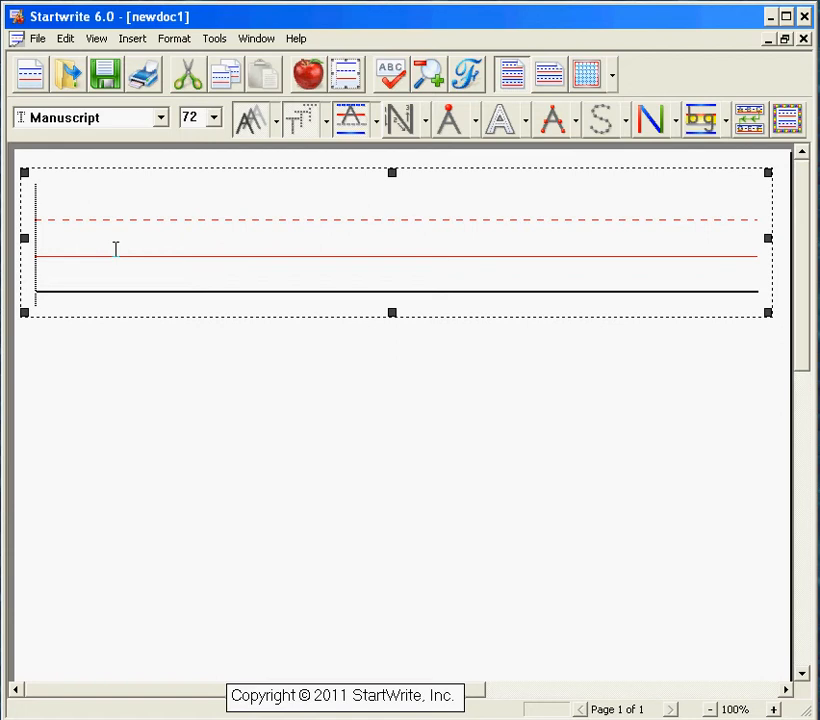
Step: Enter the descender letters "gjpqy" in the text box
{"action": "type", "text": "gj"}
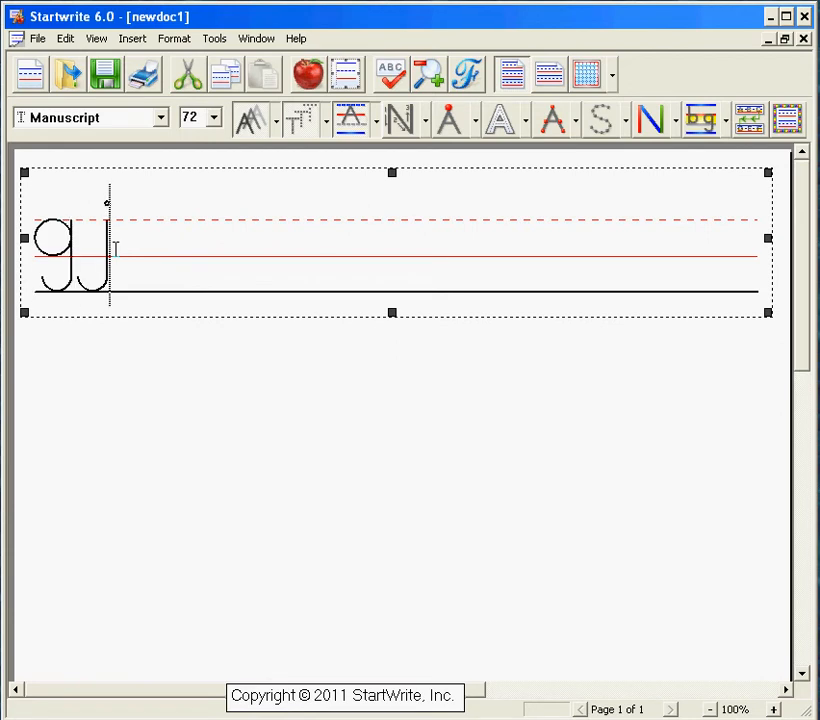
{"action": "type", "text": "pq"}
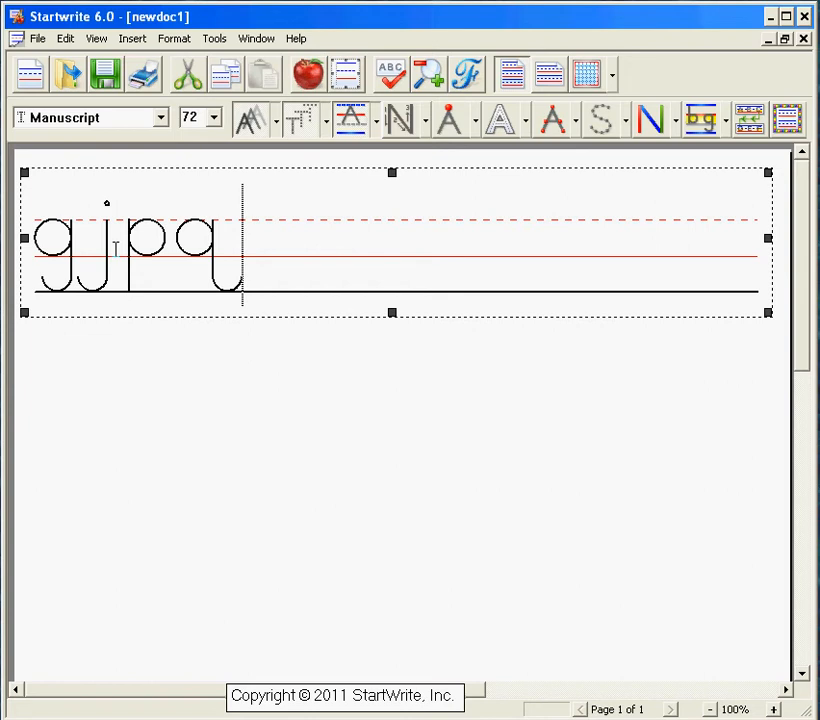
{"action": "type", "text": "y"}
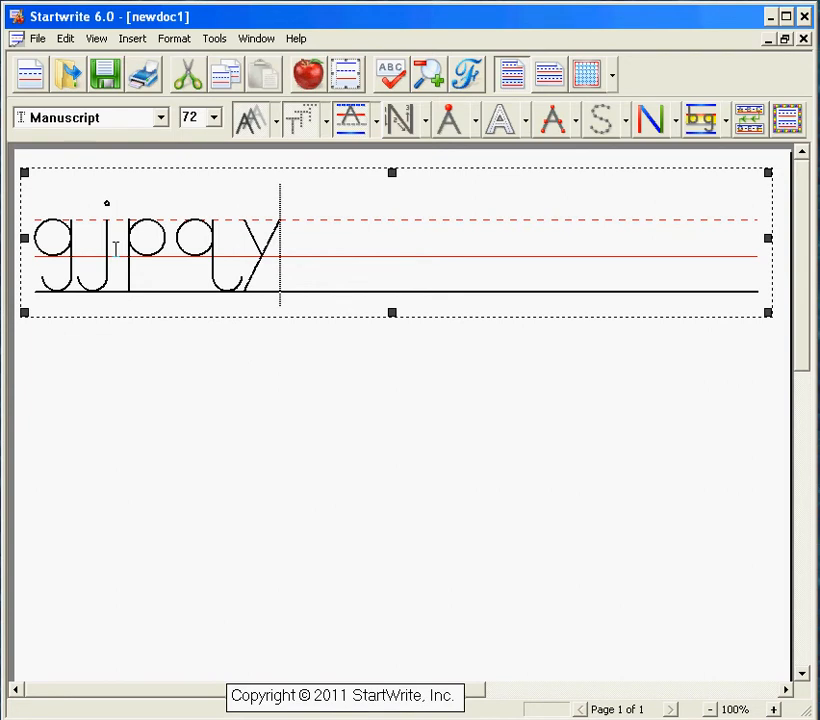
Step: Delete the letters "gjpqy" to empty the text box
{"action": "key", "text": "BackSpace"}
{"action": "key", "text": "BackSpace"}
{"action": "key", "text": "BackSpace"}
{"action": "key", "text": "BackSpace"}
{"action": "key", "text": "BackSpace"}
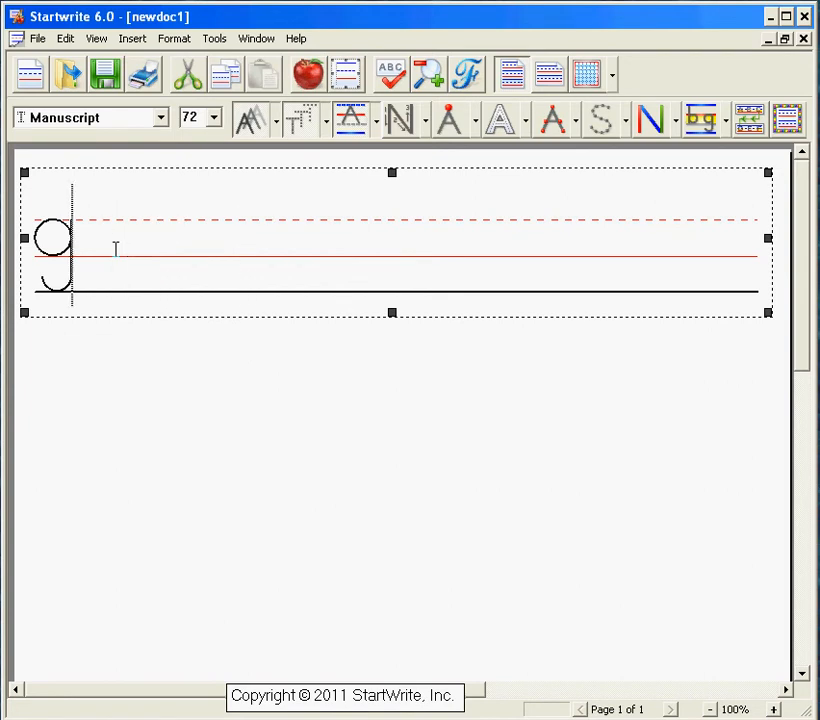
Step: In the guideline styles, turn off the bottom descender line and make the top line solid blue
{"action": "left_click", "coordinate": [378, 124]}
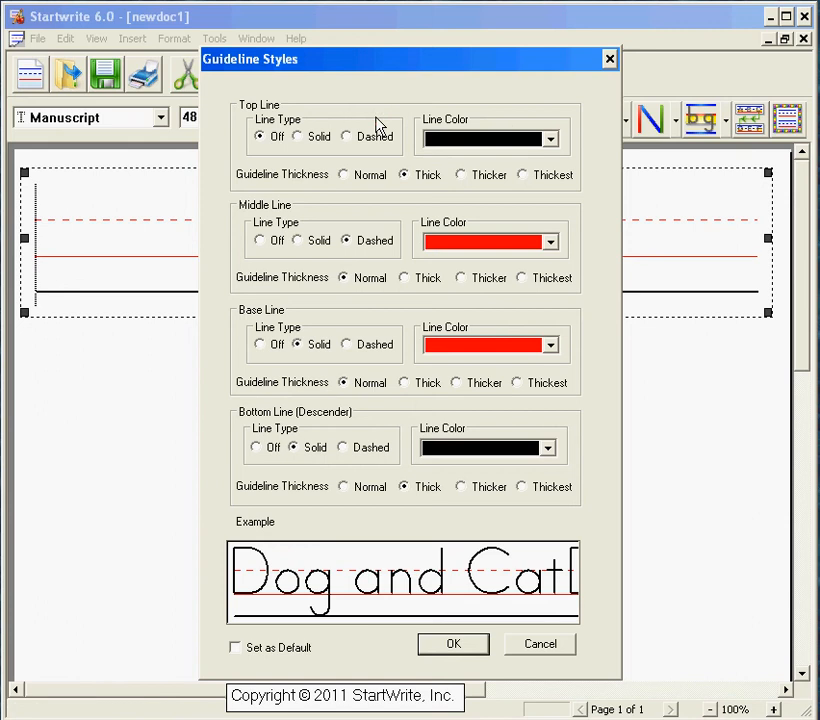
{"action": "left_click", "coordinate": [257, 448]}
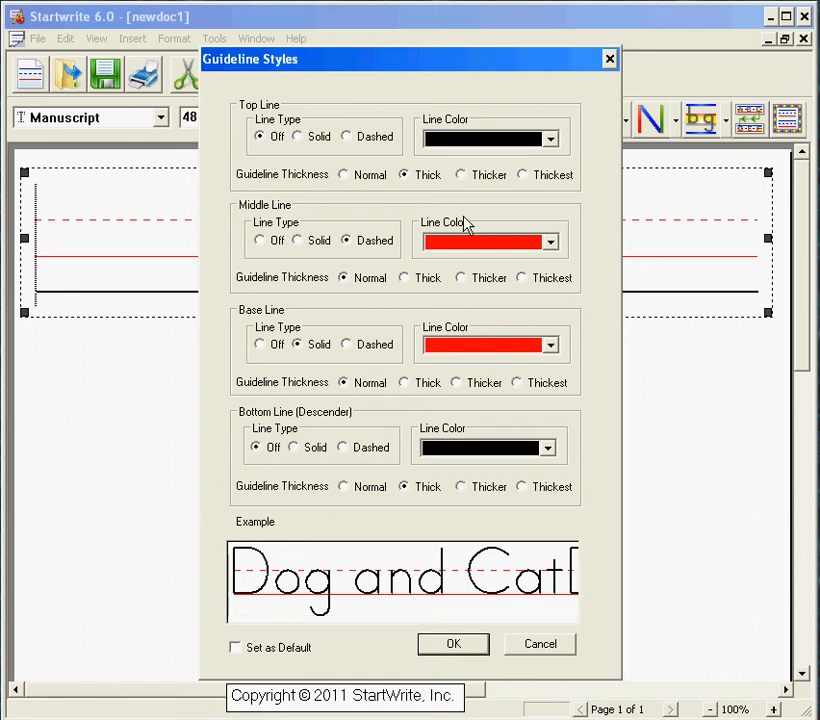
{"action": "left_click", "coordinate": [297, 137]}
{"action": "left_click", "coordinate": [548, 139]}
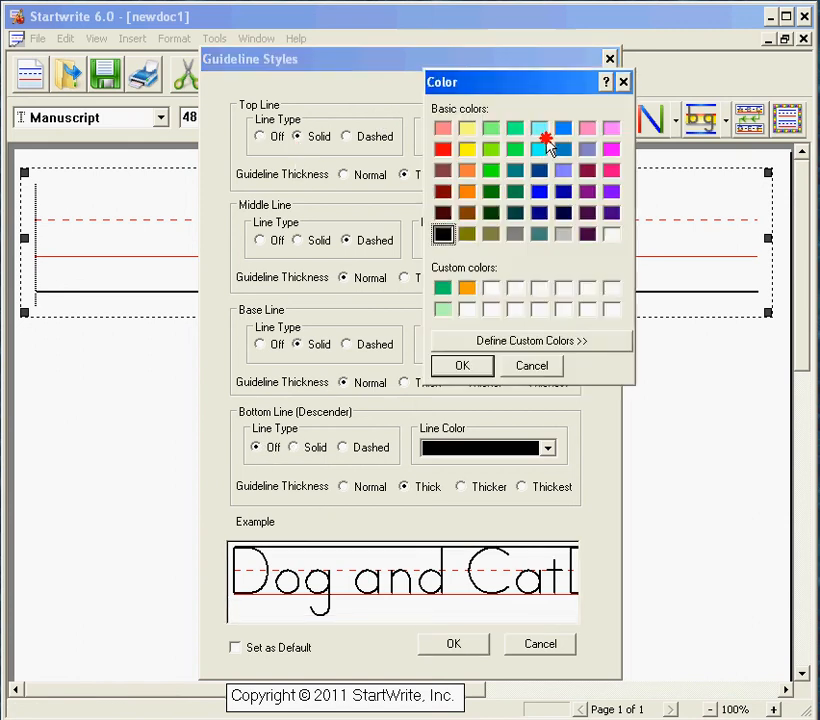
{"action": "left_click", "coordinate": [543, 193]}
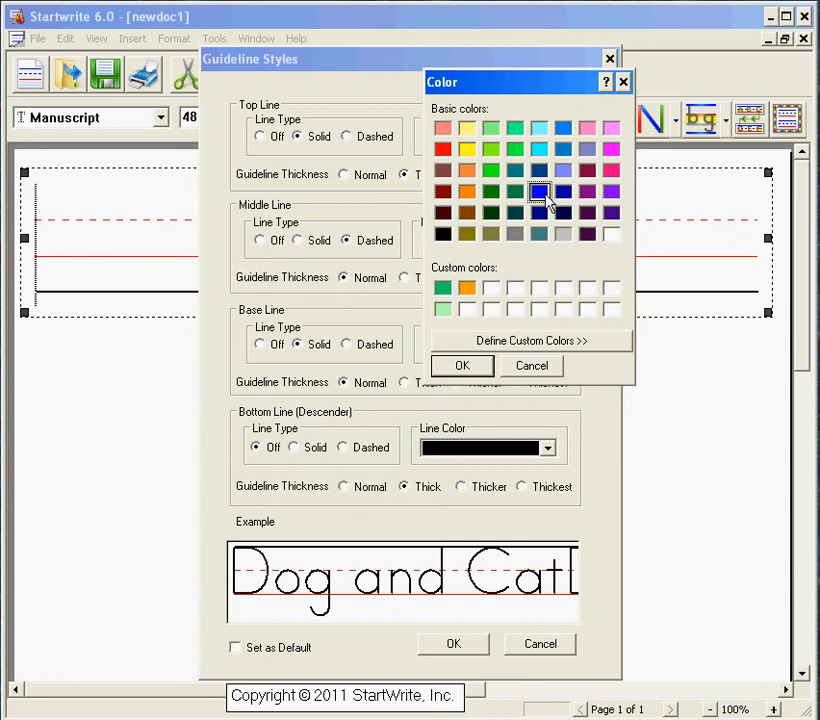
{"action": "left_click", "coordinate": [462, 367]}
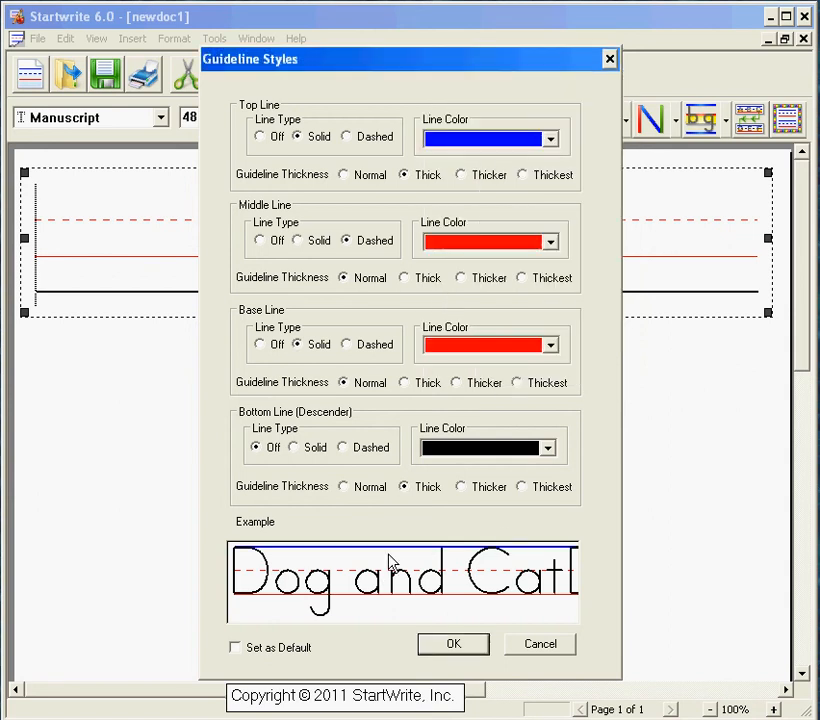
Step: Set the base line's guideline thickness to Thick and apply the guideline styles
{"action": "left_click", "coordinate": [405, 383]}
{"action": "left_click", "coordinate": [438, 650]}
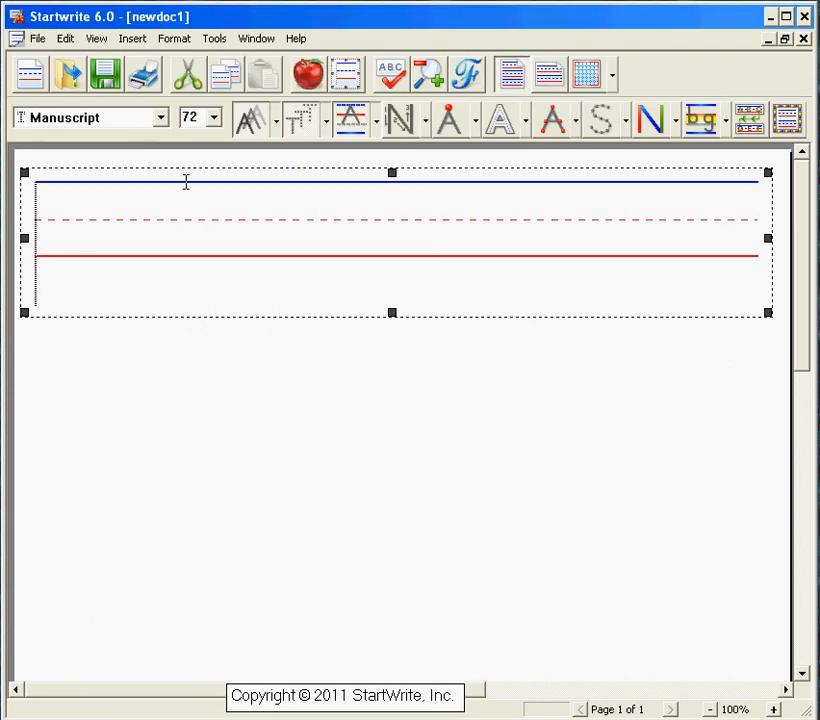
Step: Enter the tall letters "bdhkl" in the text box
{"action": "type", "text": "o"}
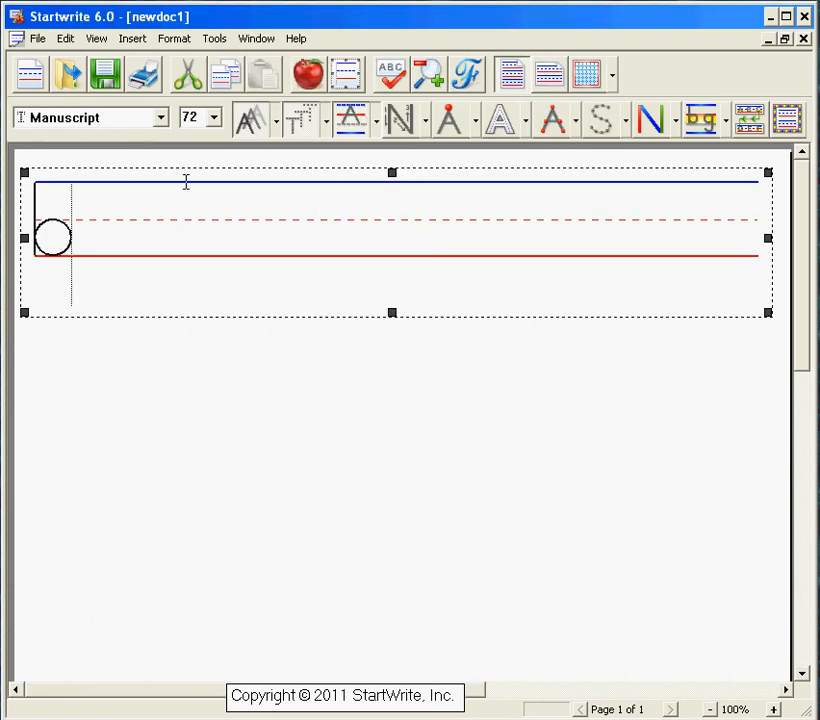
{"action": "type", "text": "o"}
{"action": "type", "text": "h"}
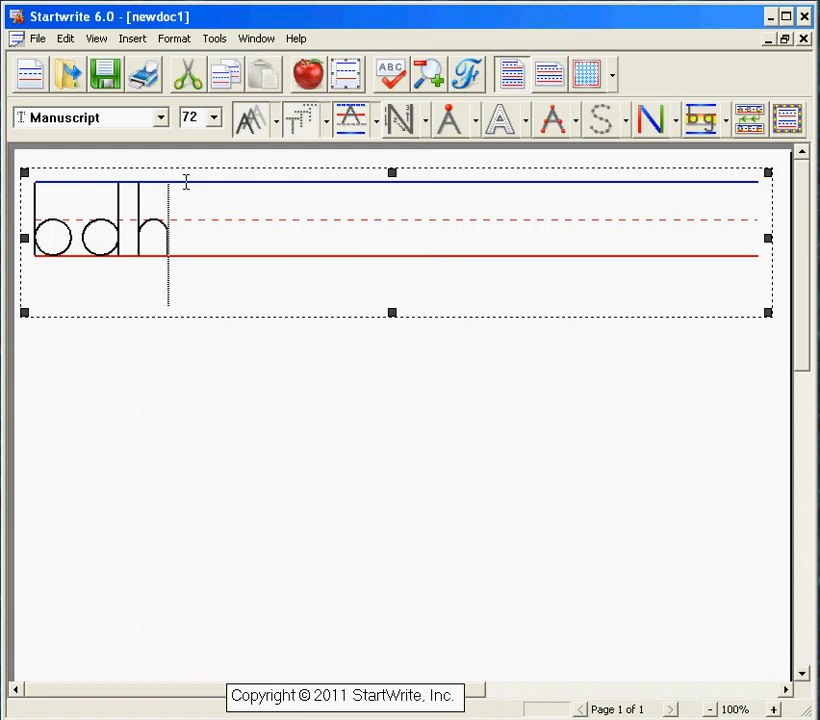
{"action": "type", "text": "k"}
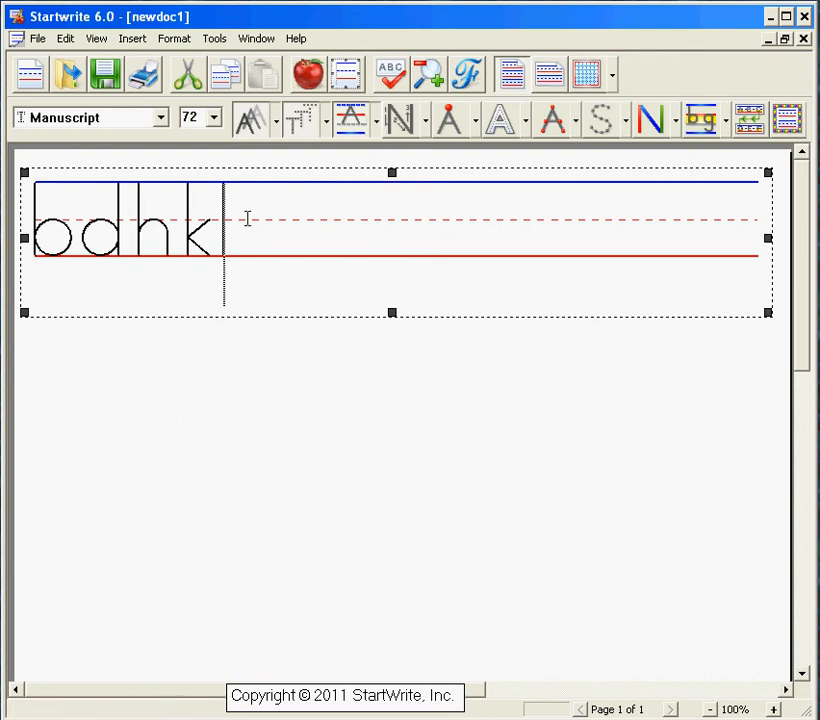
Step: Delete the letters "bdhkl" to empty the text box
{"action": "key", "text": "BackSpace"}
{"action": "key", "text": "BackSpace"}
{"action": "key", "text": "BackSpace"}
{"action": "key", "text": "BackSpace"}
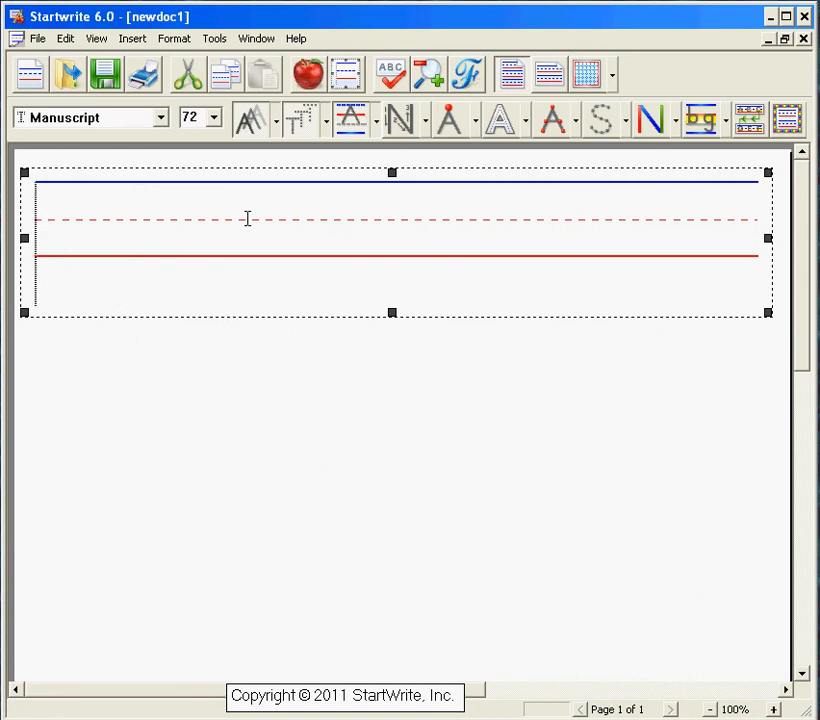
Step: Set the bottom descender line's type to Solid and apply the guideline styles
{"action": "left_click", "coordinate": [381, 125]}
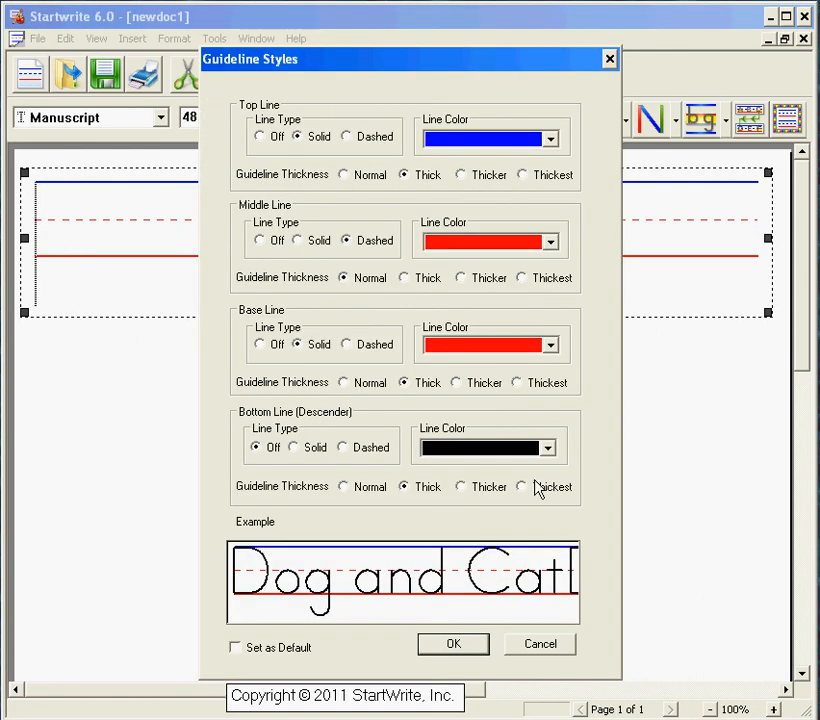
{"action": "left_click", "coordinate": [292, 448]}
{"action": "left_click", "coordinate": [443, 643]}
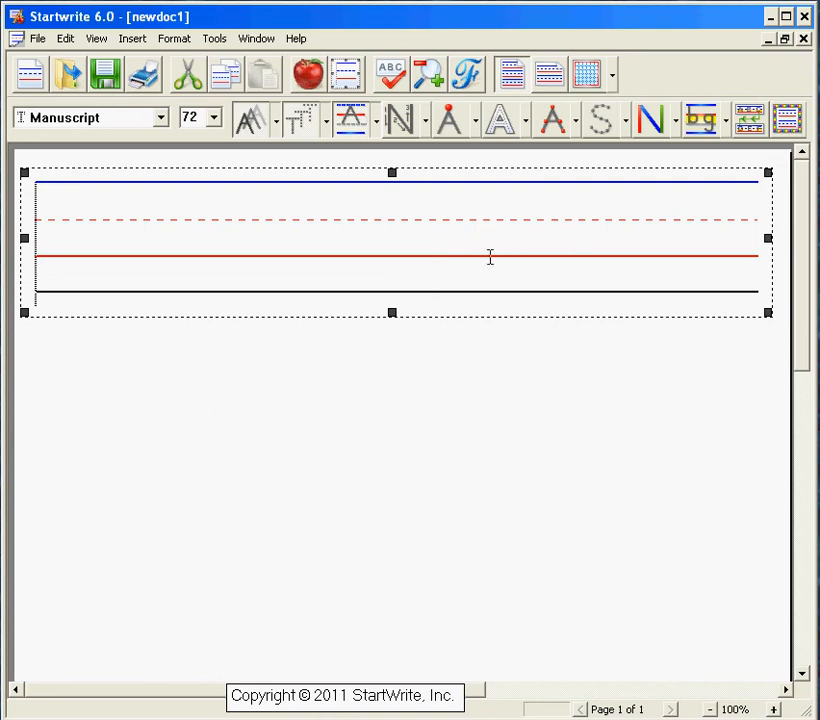
Step: Turn on the area highlight for the text box's middle area, using its light green color
{"action": "left_click", "coordinate": [729, 124]}
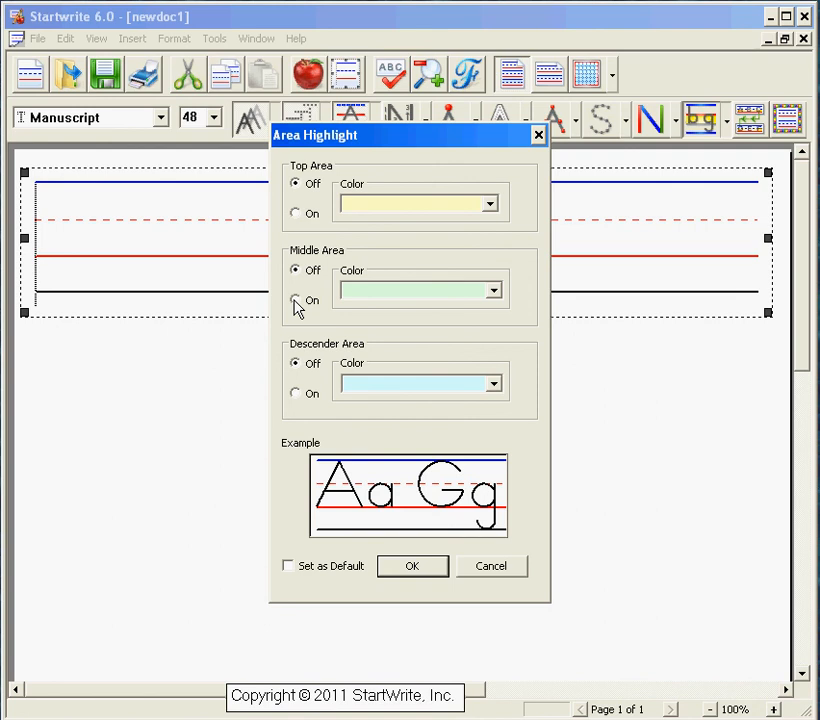
{"action": "left_click", "coordinate": [295, 300]}
{"action": "left_click", "coordinate": [413, 567]}
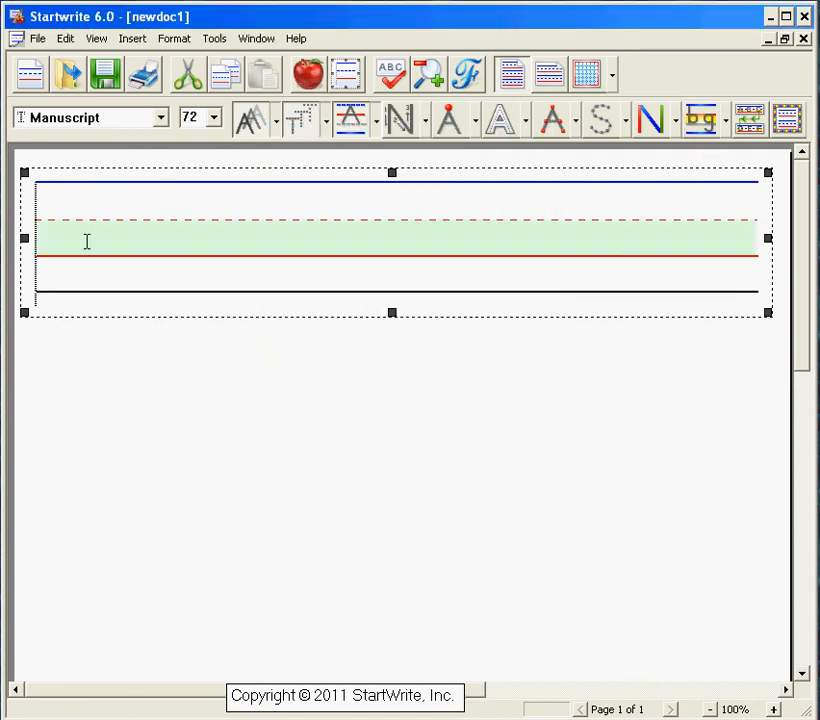
Step: Enter the letters "acemnzrsuvw" in the text box with the highlighted middle area
{"action": "type", "text": "o"}
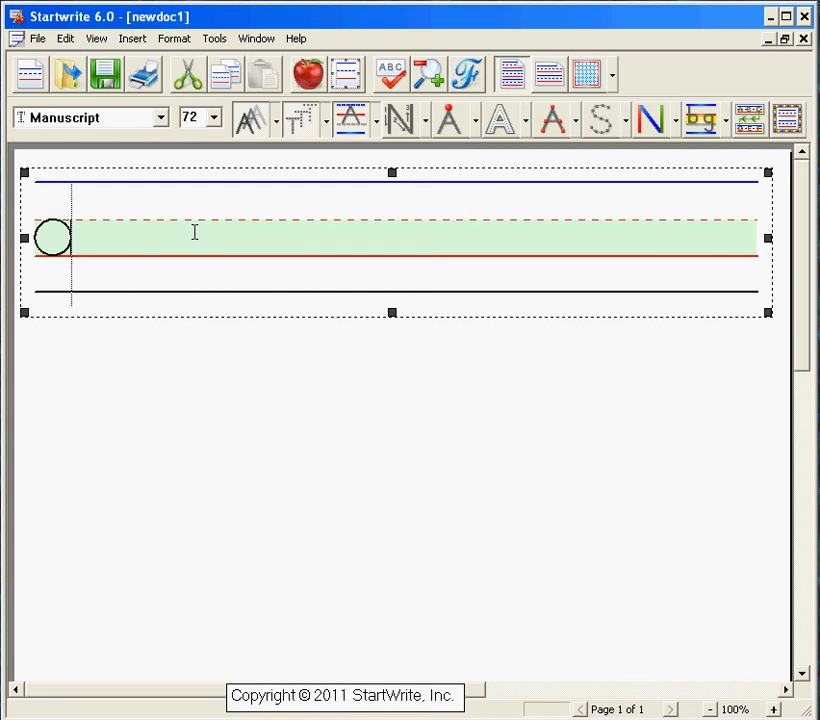
{"action": "type", "text": "ce"}
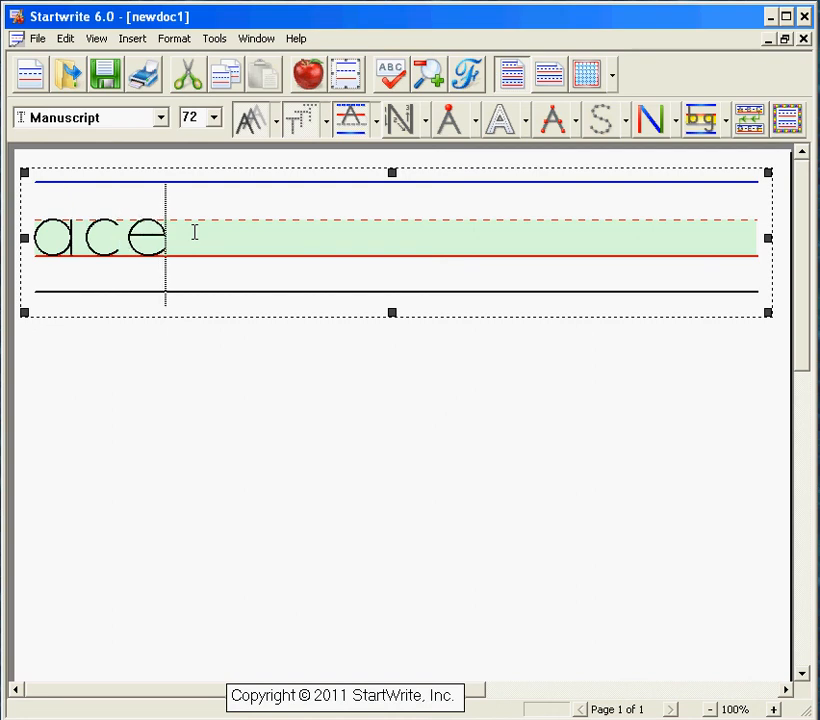
{"action": "type", "text": "mn"}
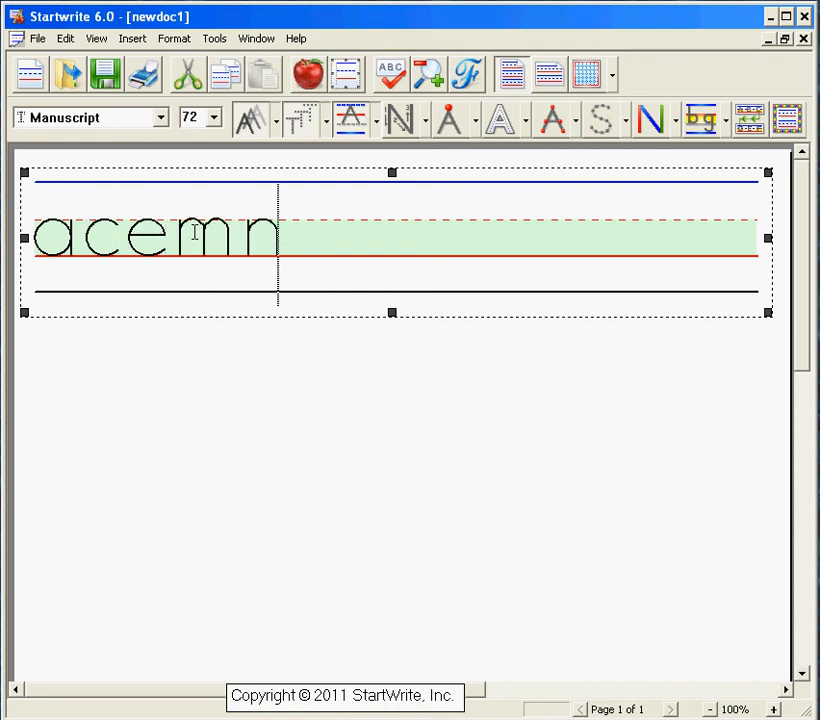
{"action": "type", "text": "zrs"}
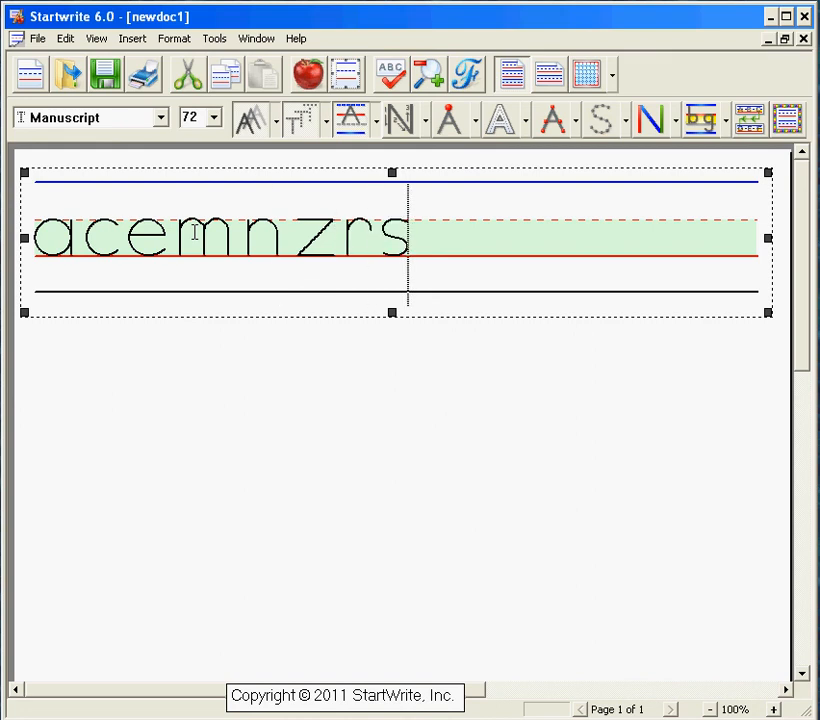
{"action": "type", "text": "uvw"}
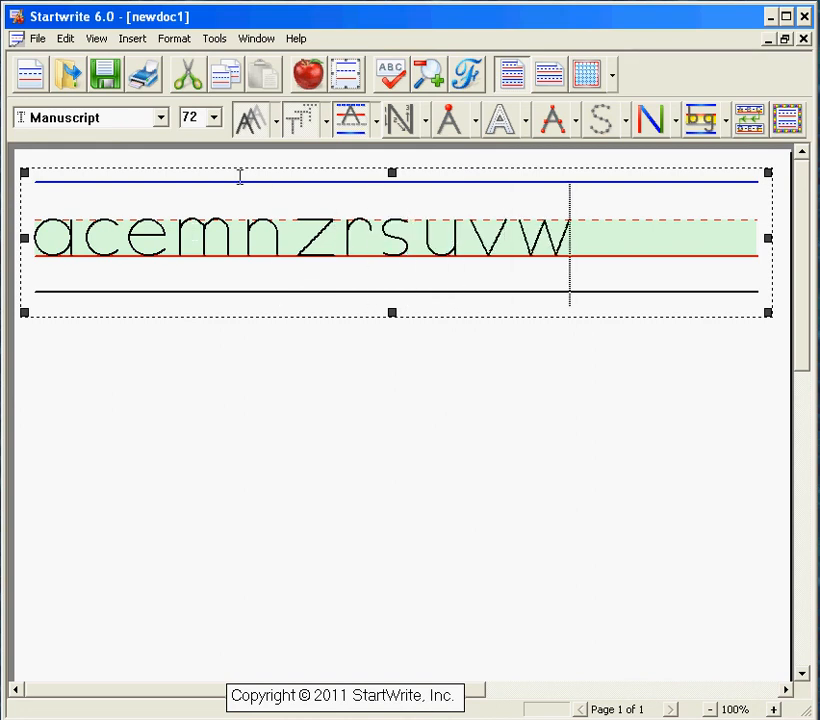
Step: Delete the letters "acemnzrsuvw" from the text box
{"action": "key", "text": "BackSpace"}
{"action": "key", "text": "BackSpace"}
{"action": "key", "text": "BackSpace"}
{"action": "key", "text": "BackSpace"}
{"action": "key", "text": "BackSpace"}
{"action": "key", "text": "BackSpace"}
{"action": "key", "text": "BackSpace"}
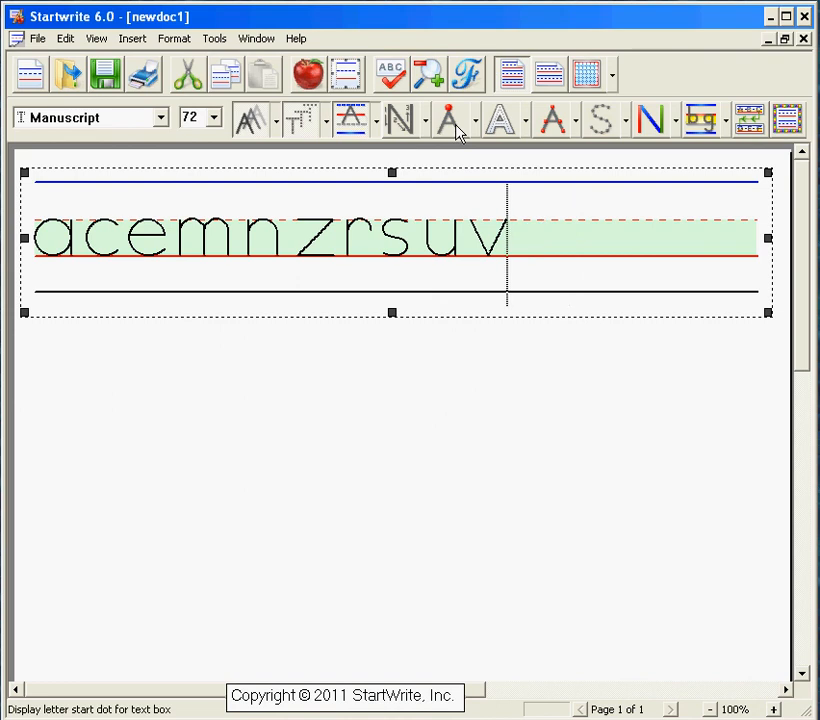
{"action": "key", "text": "BackSpace"}
{"action": "key", "text": "BackSpace"}
{"action": "key", "text": "BackSpace"}
{"action": "key", "text": "BackSpace"}
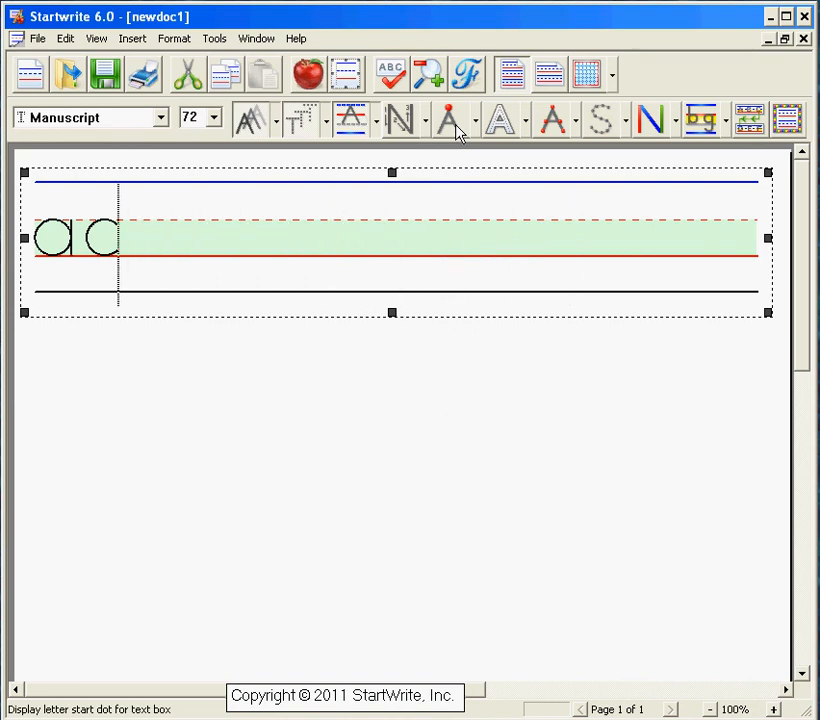